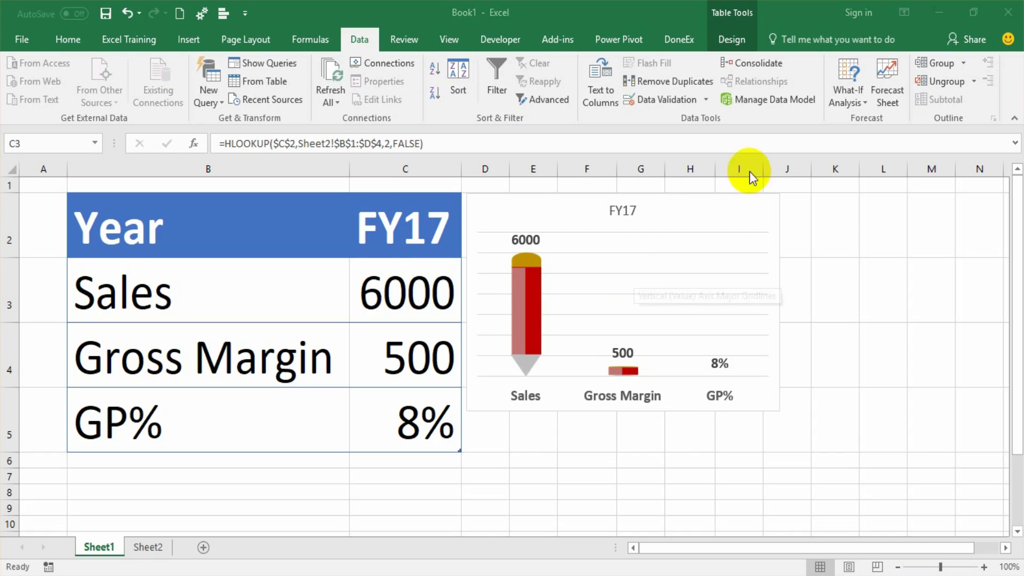
# Set the Year cell C2 to FY15 from its dropdown.
pyautogui.click(443, 230)
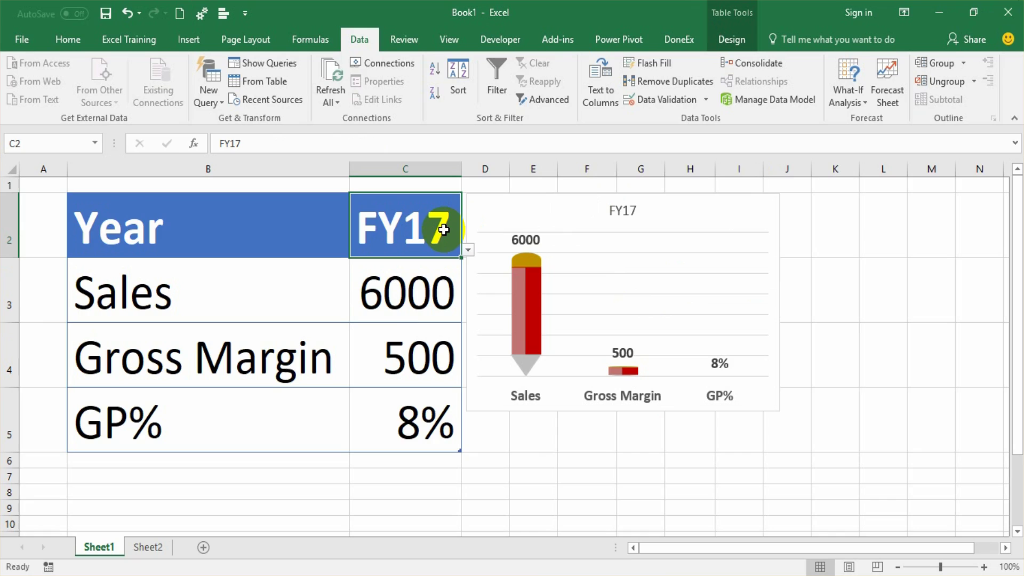
pyautogui.click(471, 252)
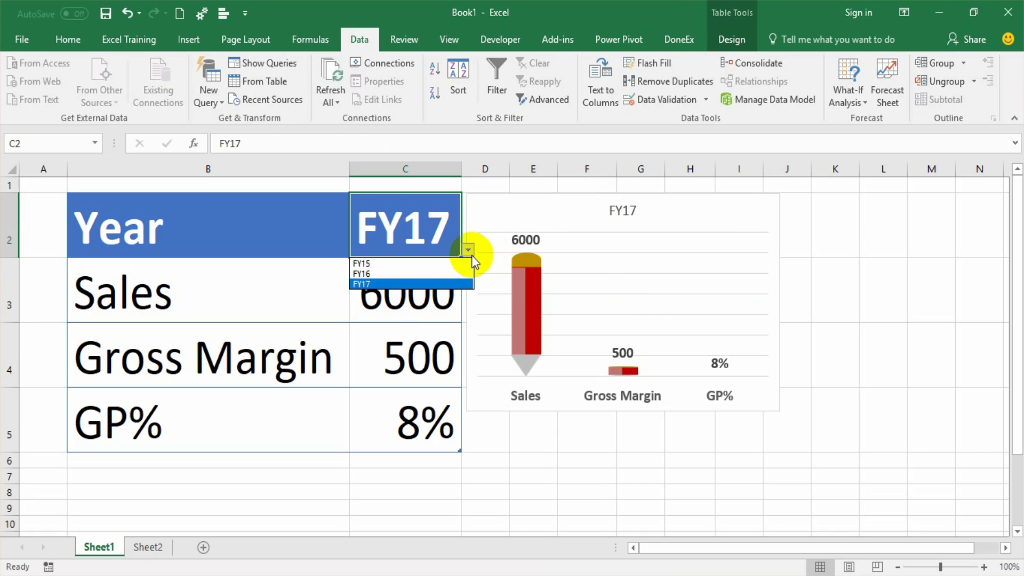
pyautogui.click(433, 264)
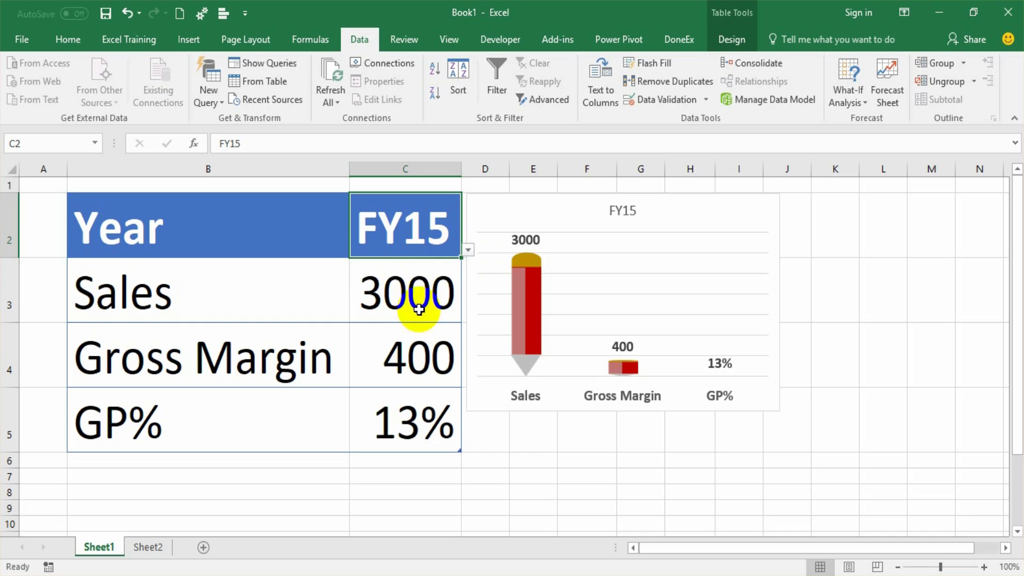
# Inspect the HLOOKUP formulas behind Sales, Gross Margin and GP% in C3, C4 and C5.
pyautogui.click(426, 289)
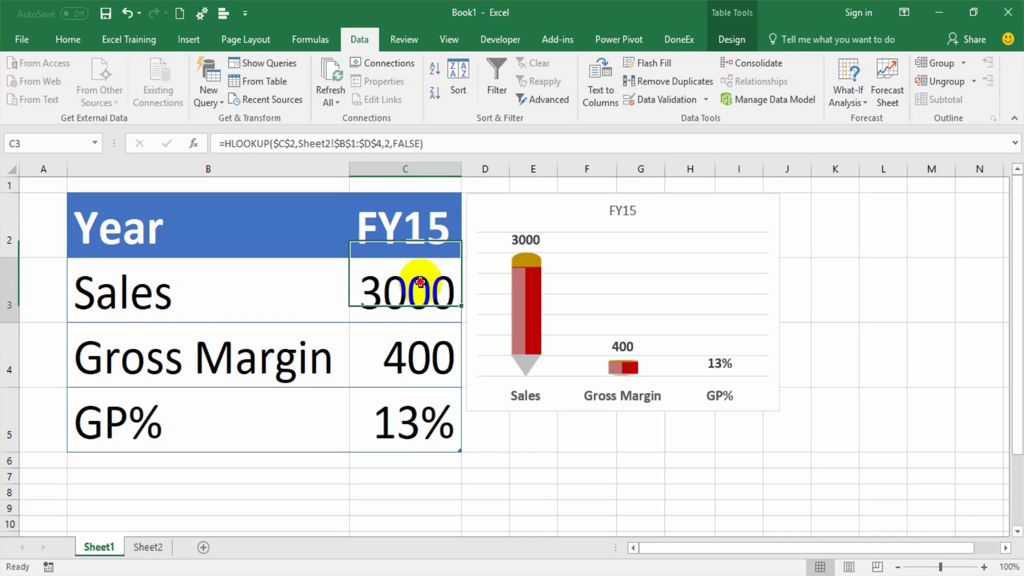
pyautogui.click(416, 335)
pyautogui.click(430, 418)
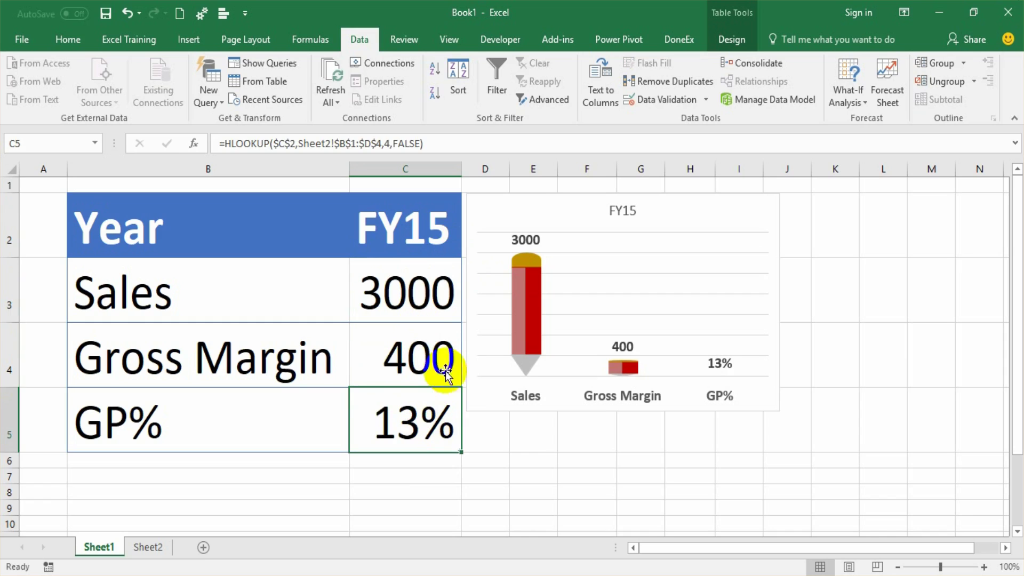
# In the Multi Level Lists workbook, set State to Karnataka and City to Bangalore, trying Yadgir first.
pyautogui.click(764, 540)
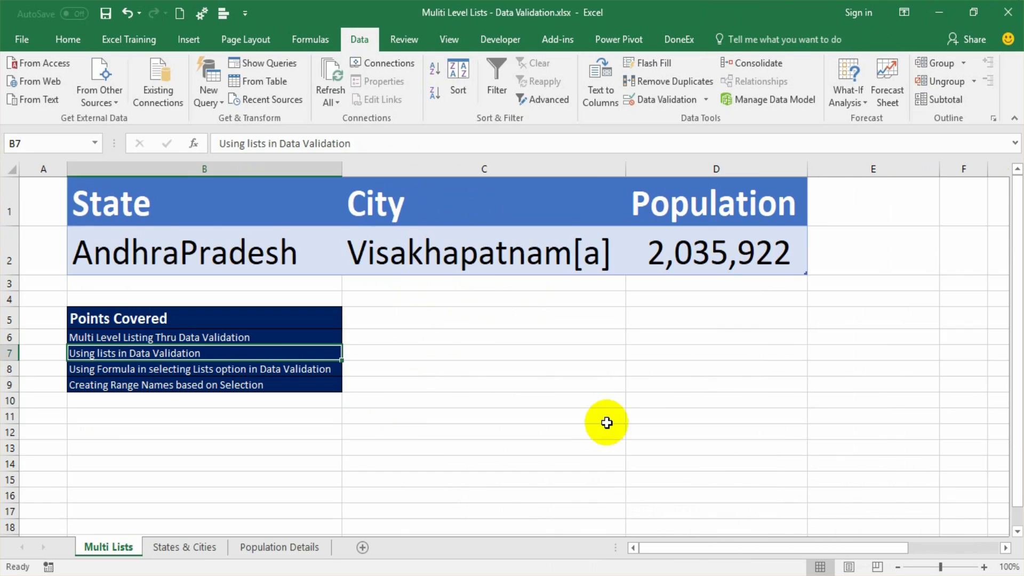
pyautogui.click(592, 422)
pyautogui.click(249, 231)
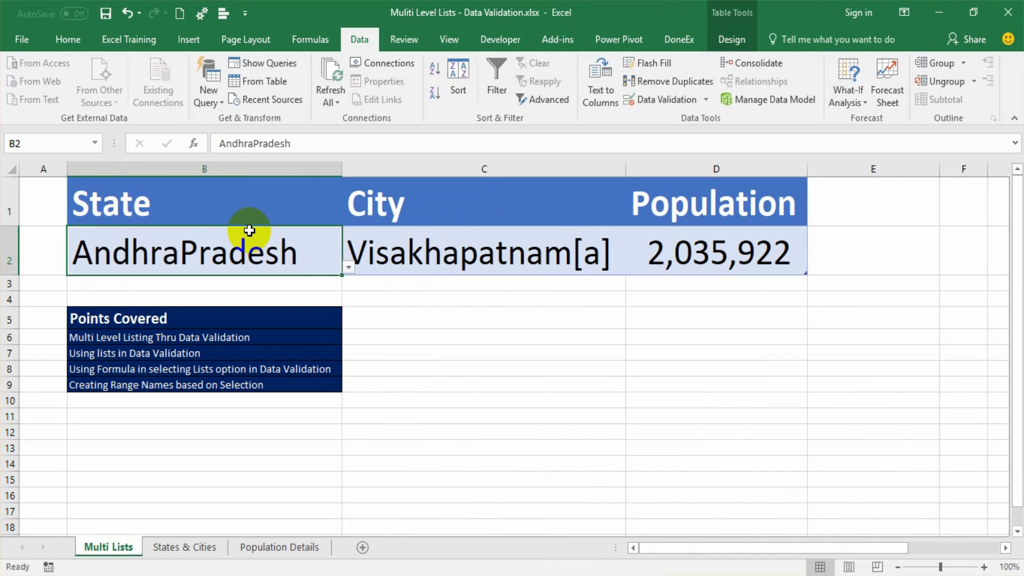
pyautogui.click(349, 267)
pyautogui.click(263, 291)
pyautogui.click(533, 267)
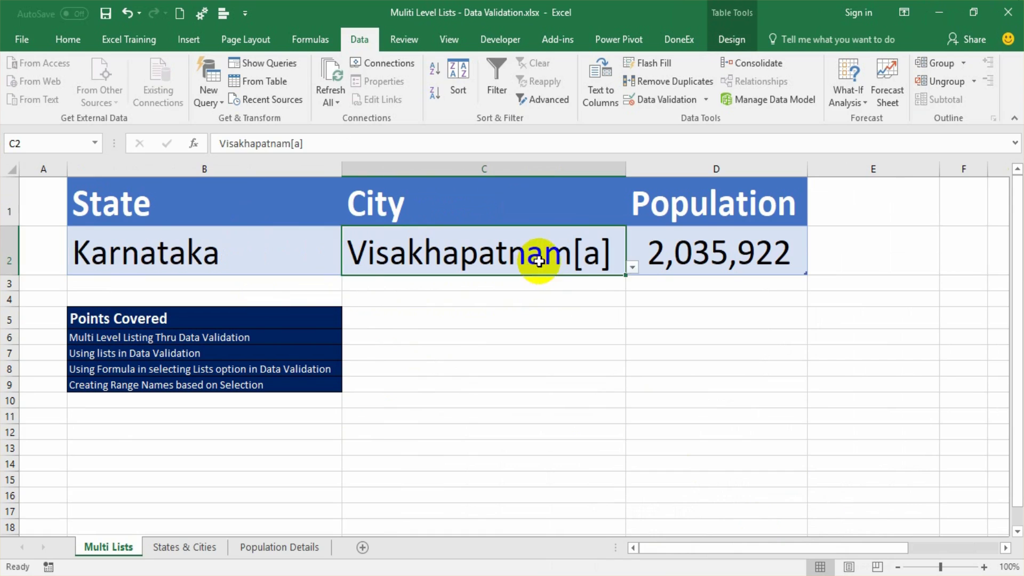
pyautogui.click(635, 267)
pyautogui.moveTo(632, 299)
pyautogui.mouseDown()
pyautogui.moveTo(631, 345)
pyautogui.moveTo(630, 288)
pyautogui.mouseUp()
pyautogui.click(448, 349)
pyautogui.click(633, 267)
pyautogui.click(533, 291)
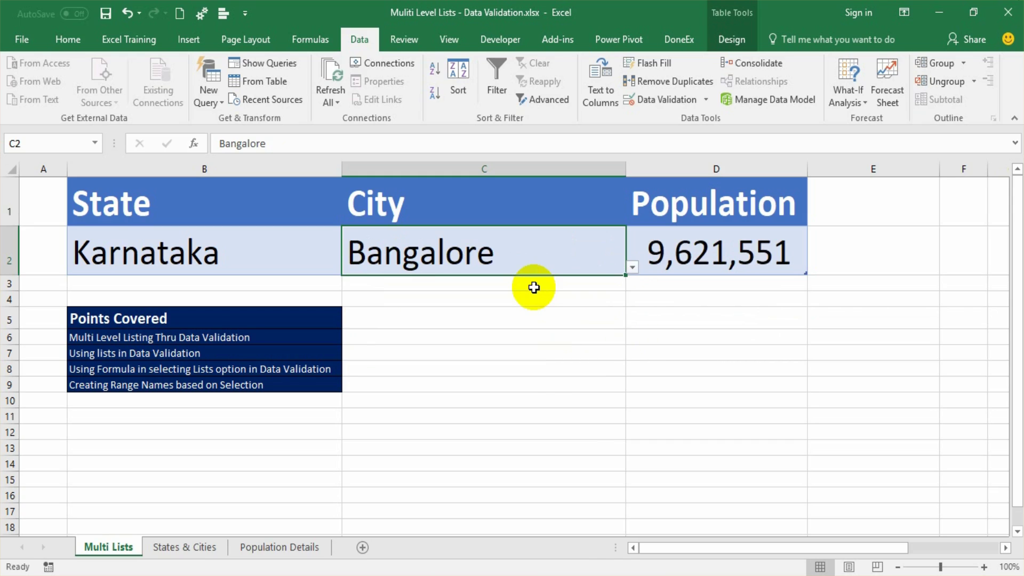
# Change State to TamilNadu and City to Coimbatore.
pyautogui.click(315, 267)
pyautogui.click(348, 267)
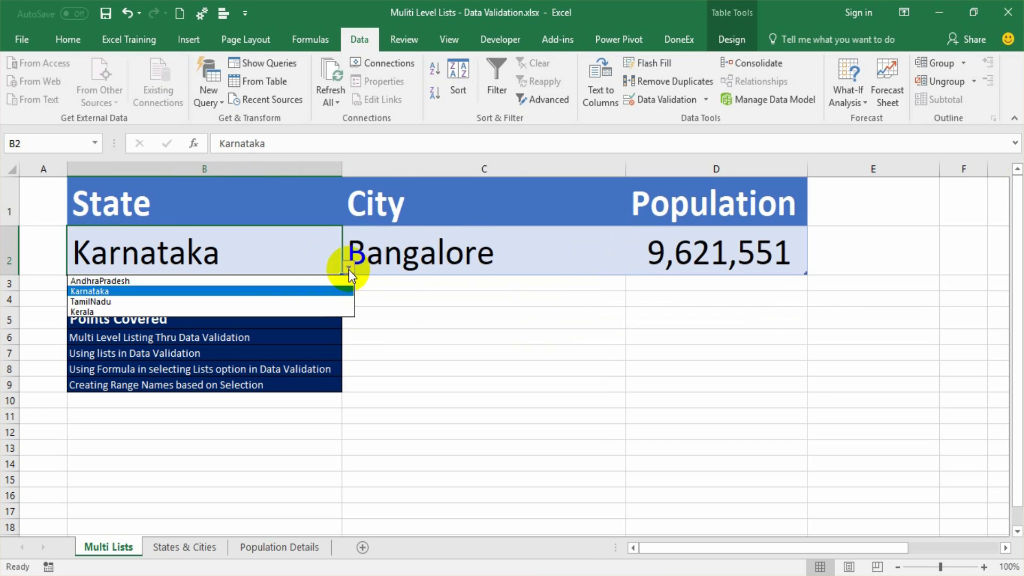
pyautogui.click(314, 298)
pyautogui.click(508, 243)
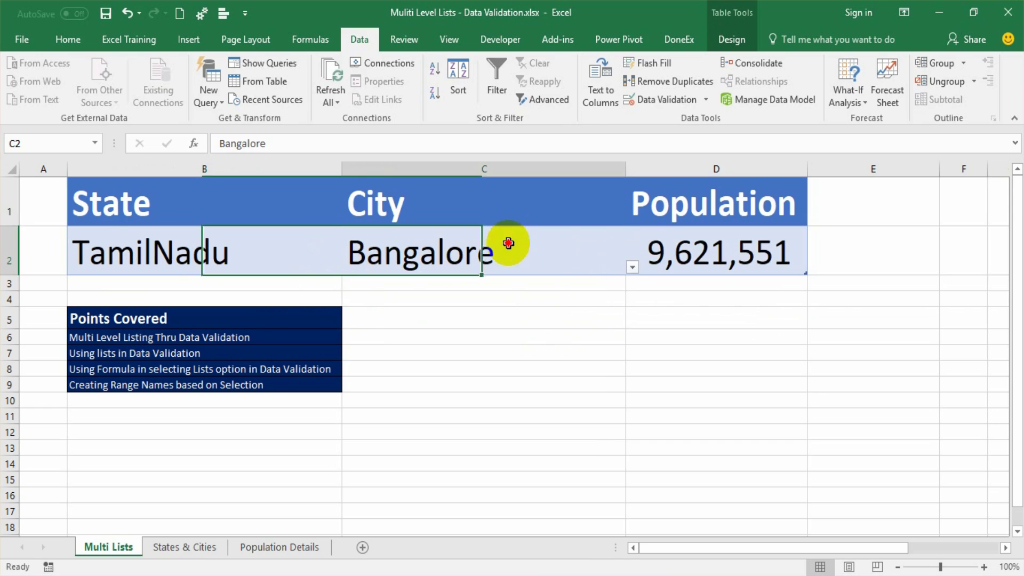
pyautogui.click(631, 267)
pyautogui.moveTo(631, 302); pyautogui.dragTo(629, 343)
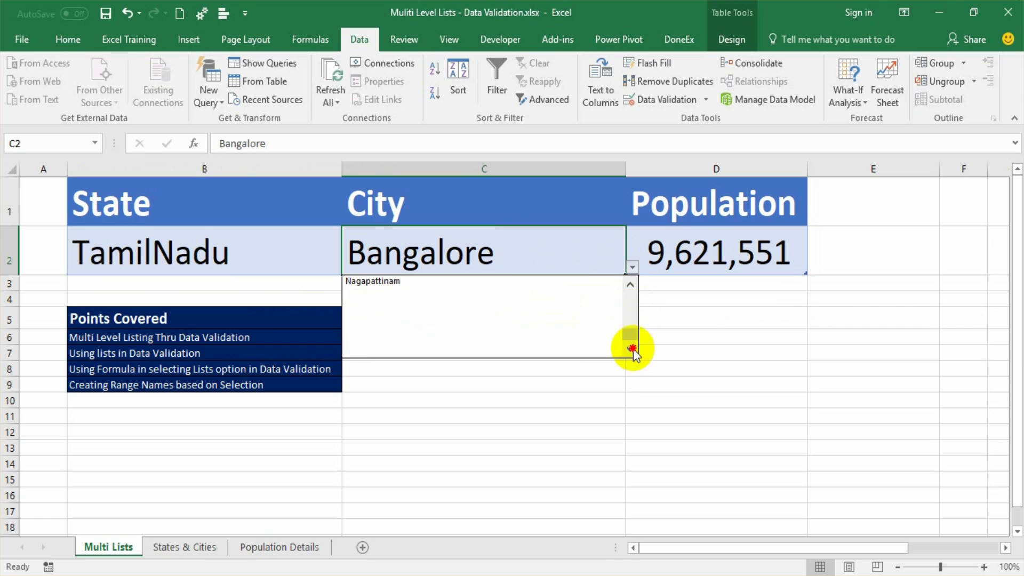
pyautogui.scroll(5, 630, 309)
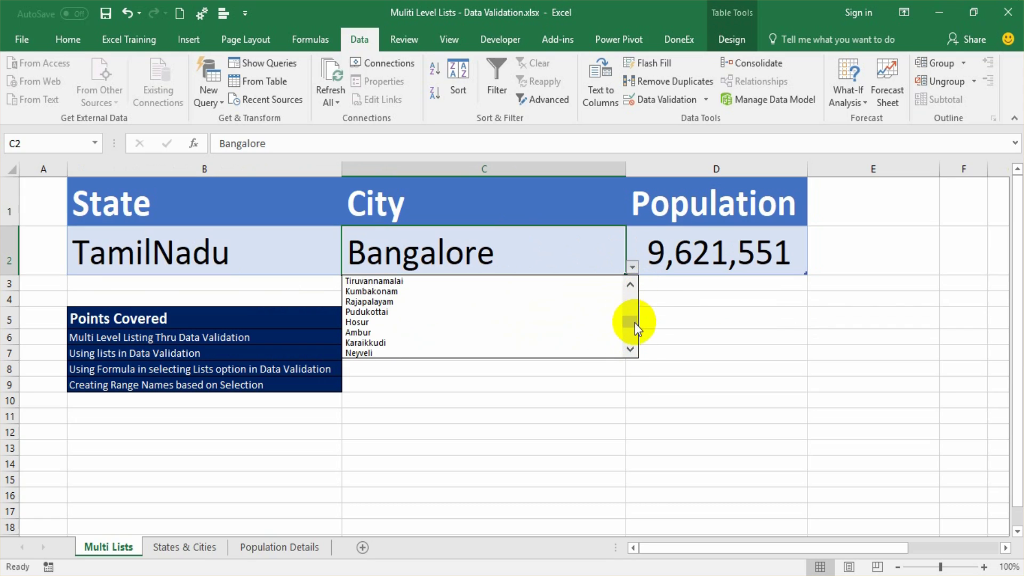
pyautogui.click(485, 295)
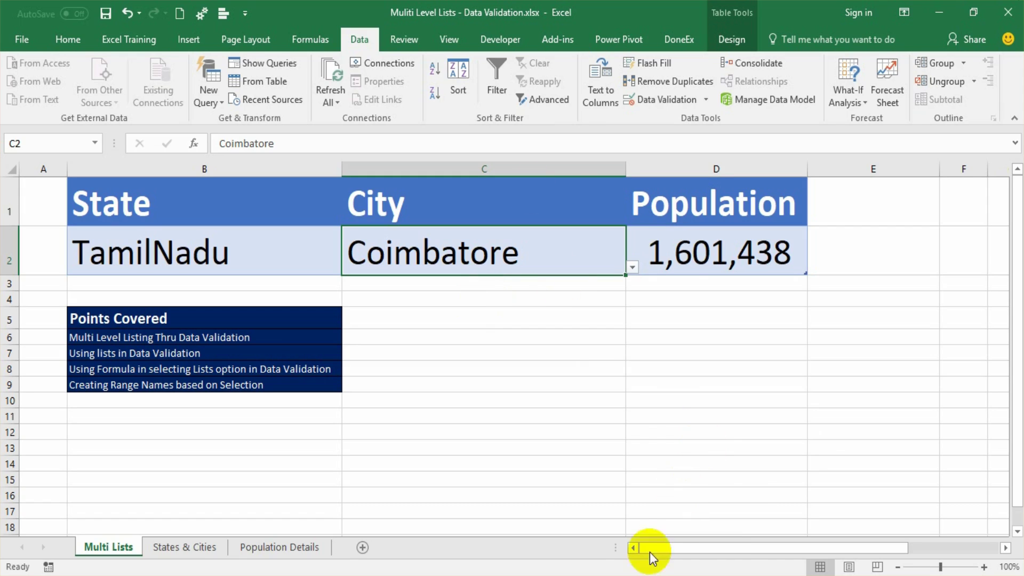
# Change the city to Tiruchirappalli, keeping TamilNadu as the state.
pyautogui.click(632, 266)
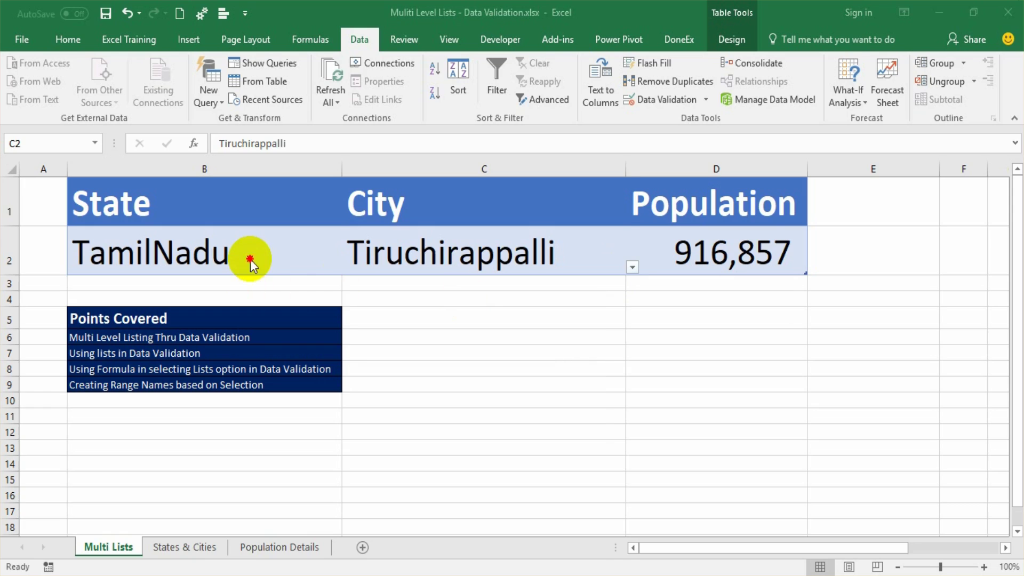
pyautogui.click(309, 261)
pyautogui.click(349, 268)
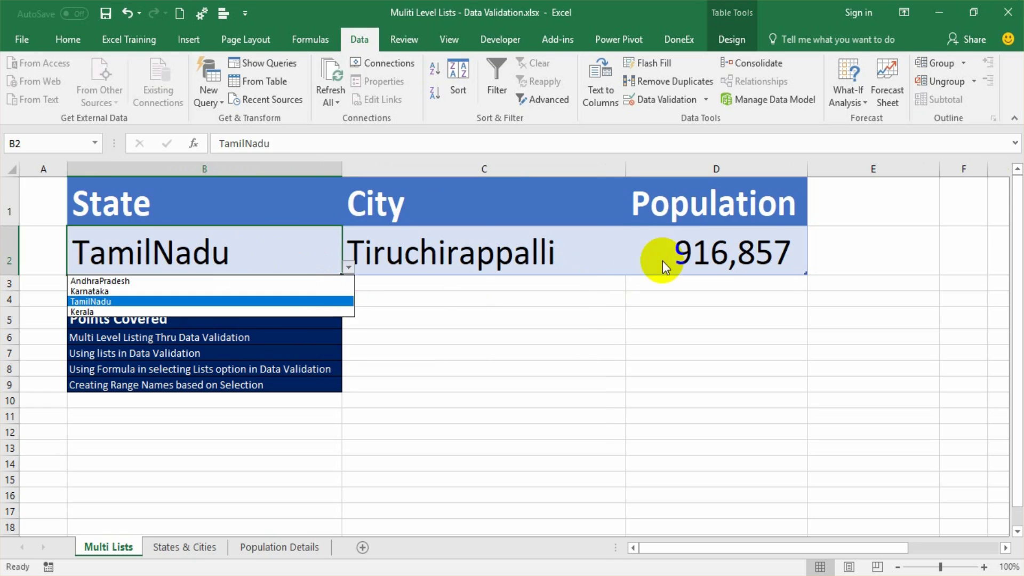
pyautogui.press('Escape')
pyautogui.click(349, 268)
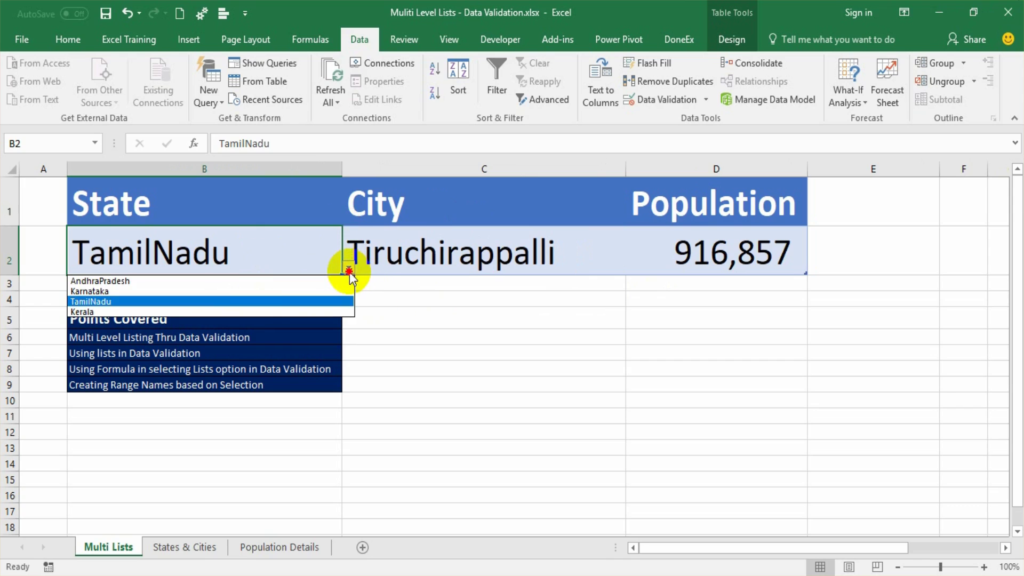
pyautogui.click(255, 302)
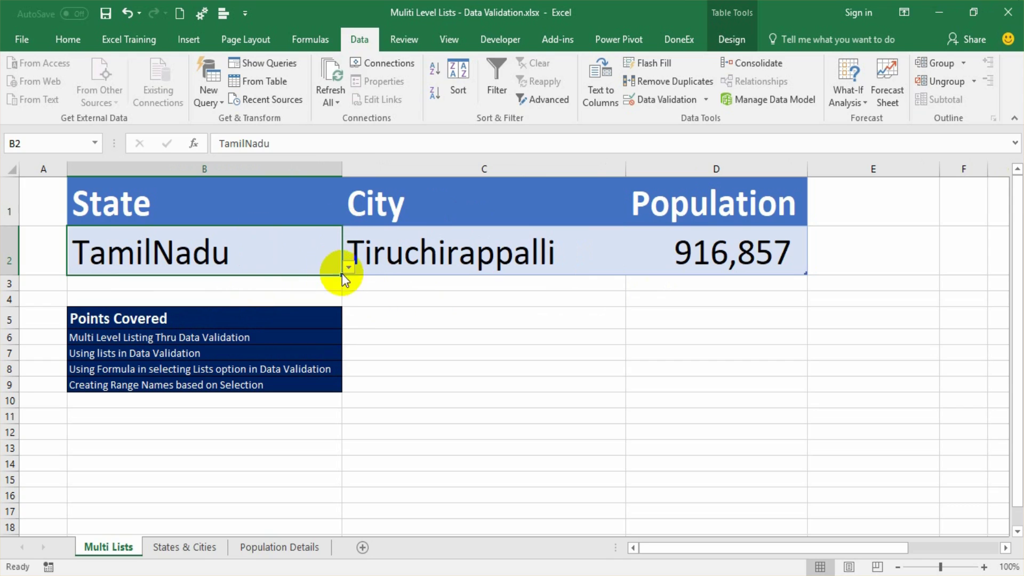
# Set State to AndhraPradesh and City to Guntur, showing population 743,354.
pyautogui.click(347, 268)
pyautogui.click(269, 279)
pyautogui.click(607, 261)
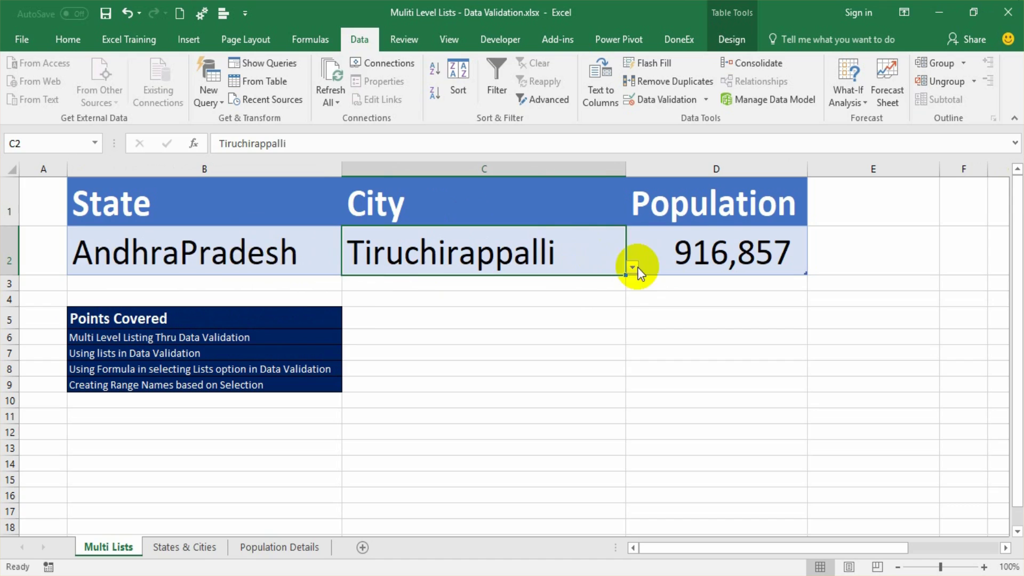
pyautogui.click(632, 267)
pyautogui.click(590, 303)
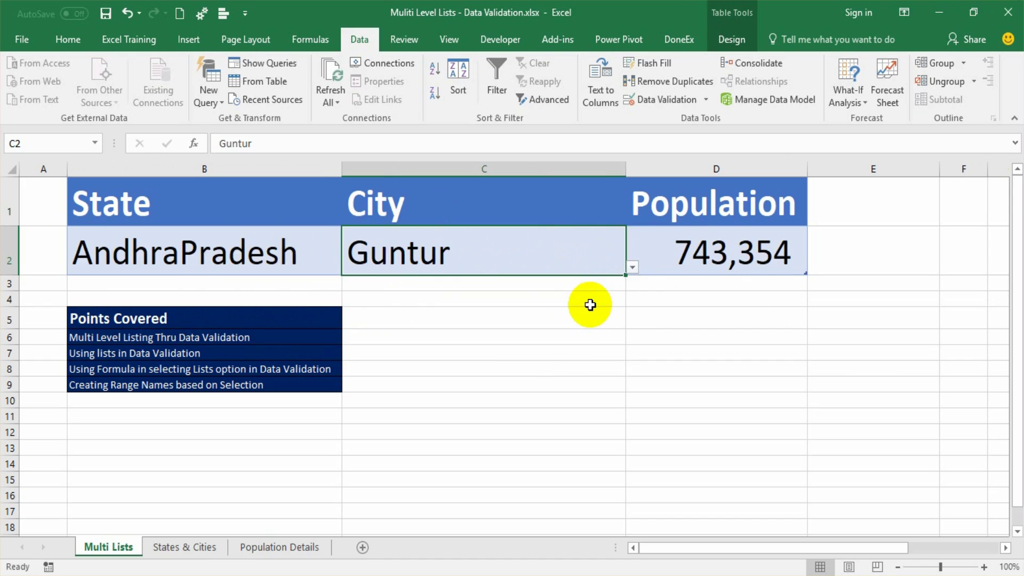
pyautogui.click(530, 357)
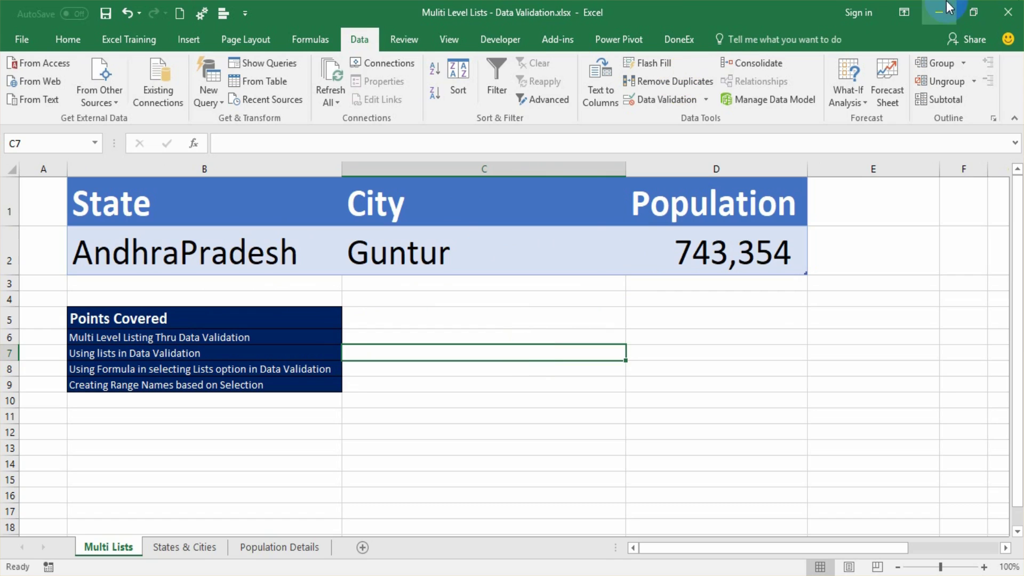
# Switch to Book3 and select cell A2 under the State heading on Sheet3.
pyautogui.click(309, 39)
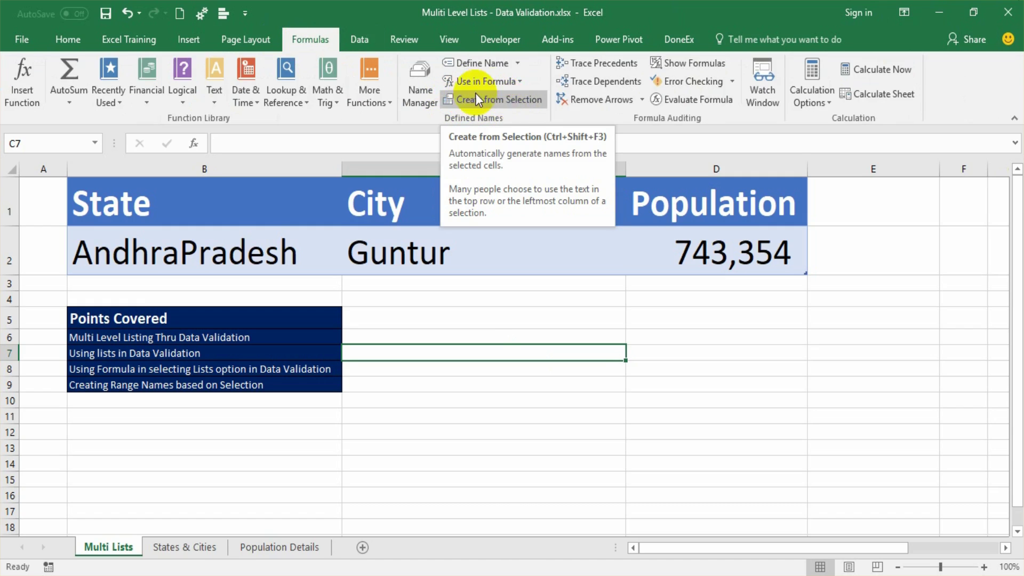
pyautogui.click(565, 382)
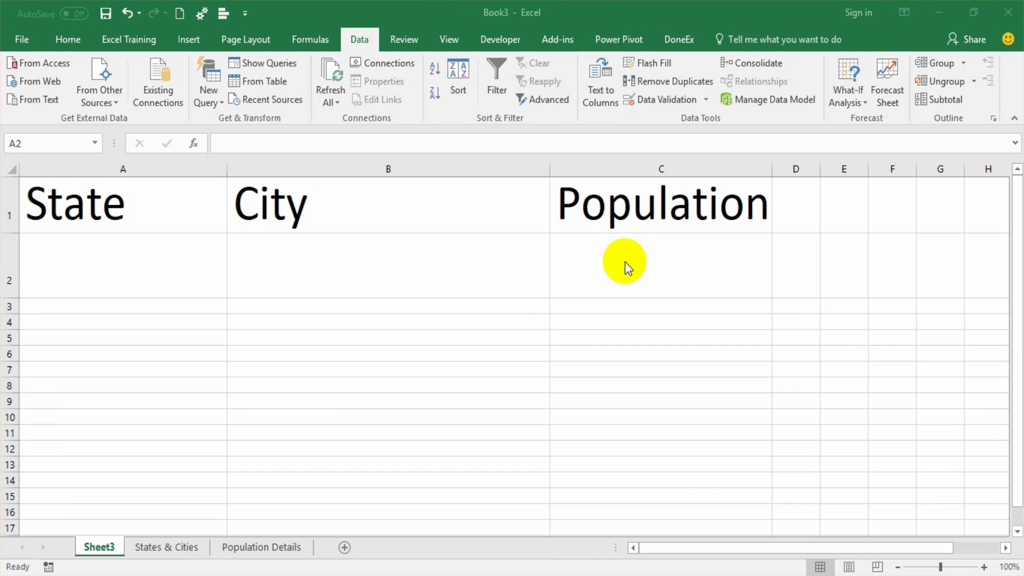
pyautogui.click(198, 278)
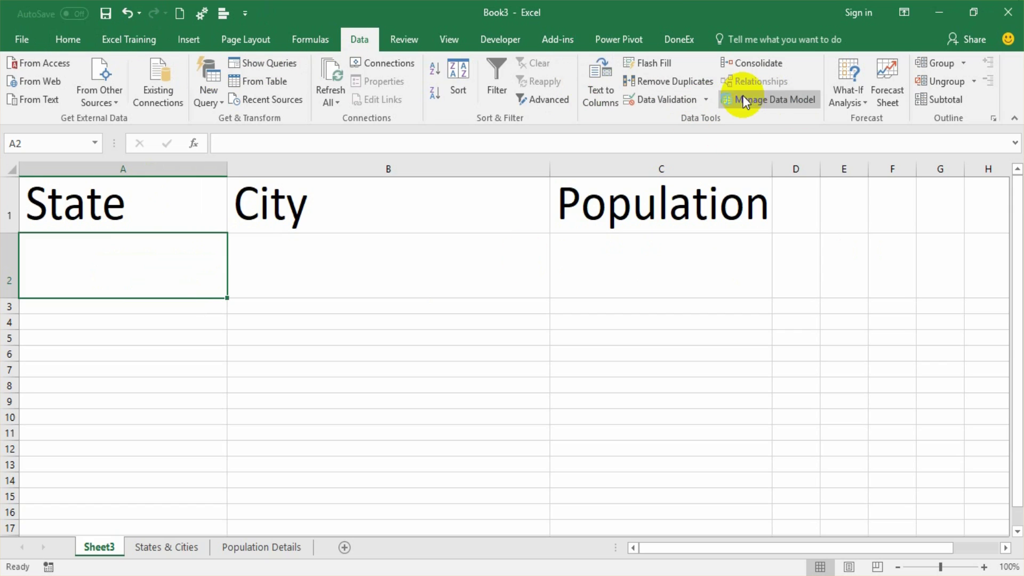
# Add List validation to A2 sourced from 'States & Cities'!$C$1:$F$1 (AP, KA, TN, KL).
pyautogui.click(705, 100)
pyautogui.click(712, 120)
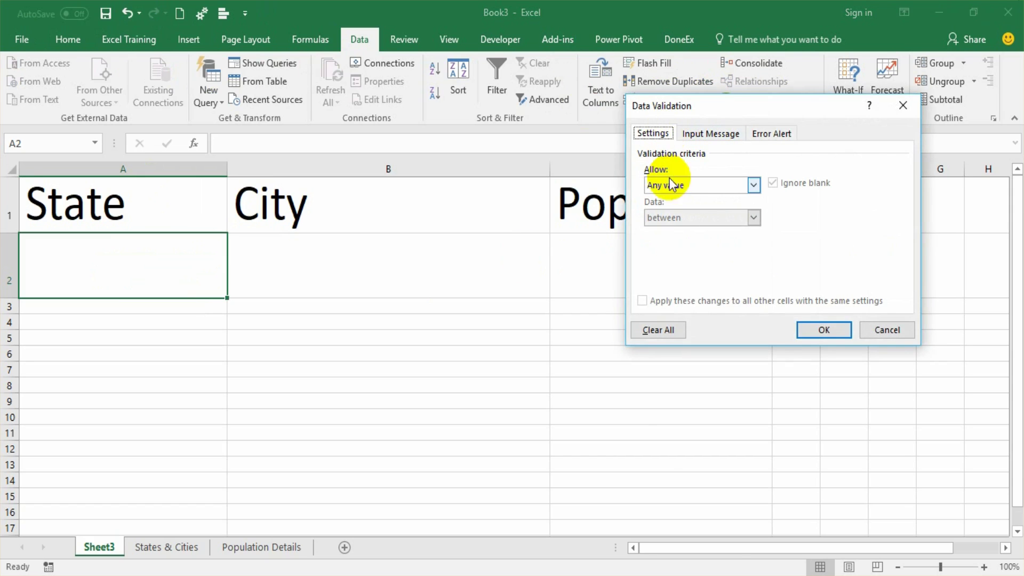
pyautogui.click(705, 191)
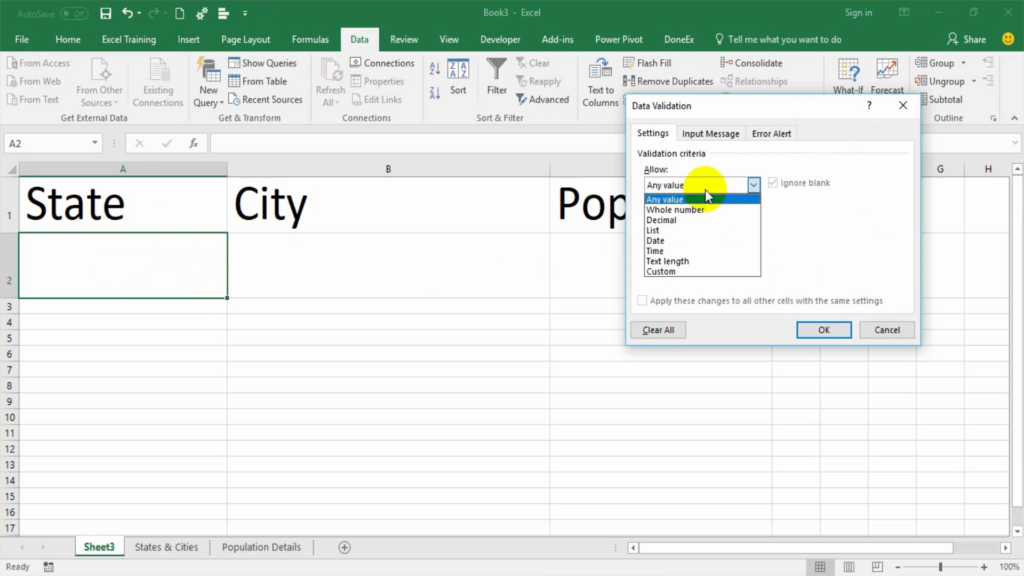
pyautogui.click(693, 229)
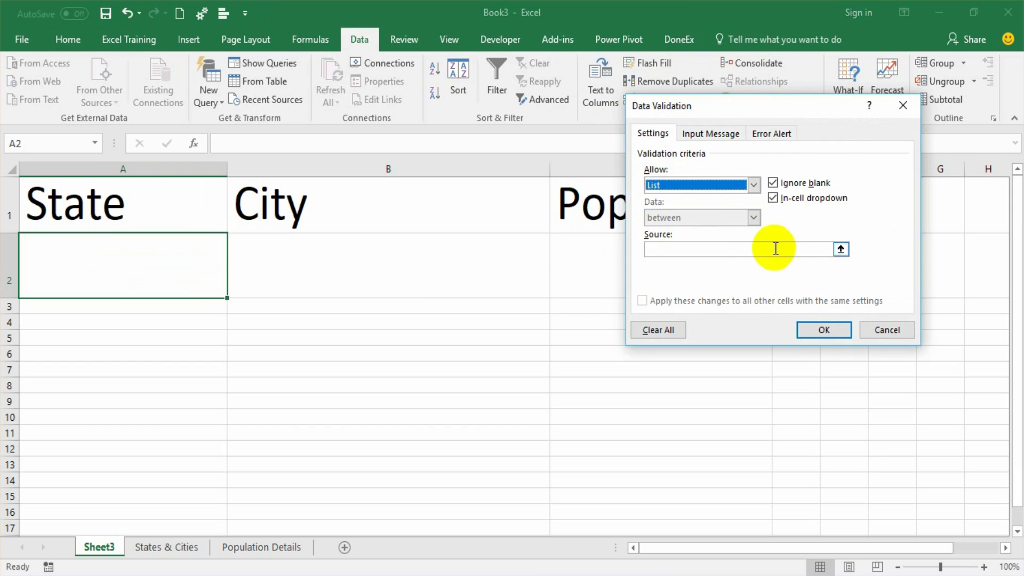
pyautogui.click(842, 249)
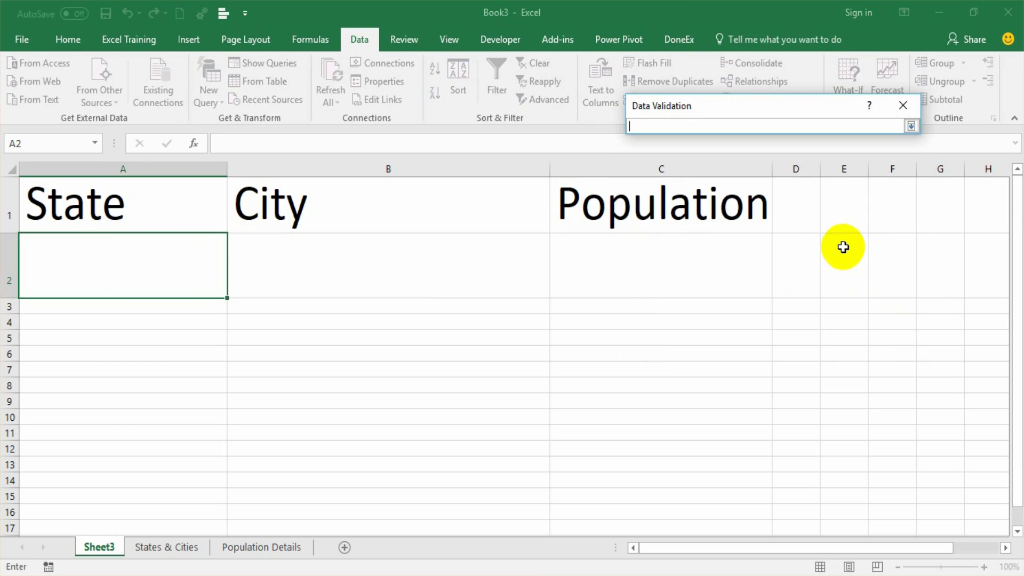
pyautogui.click(162, 547)
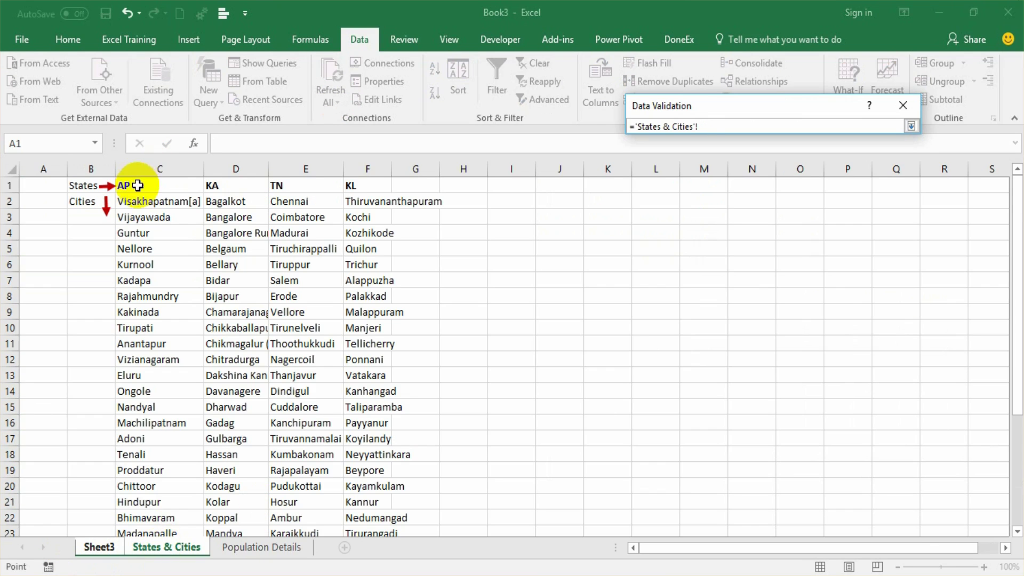
pyautogui.moveTo(132, 183); pyautogui.dragTo(348, 182)
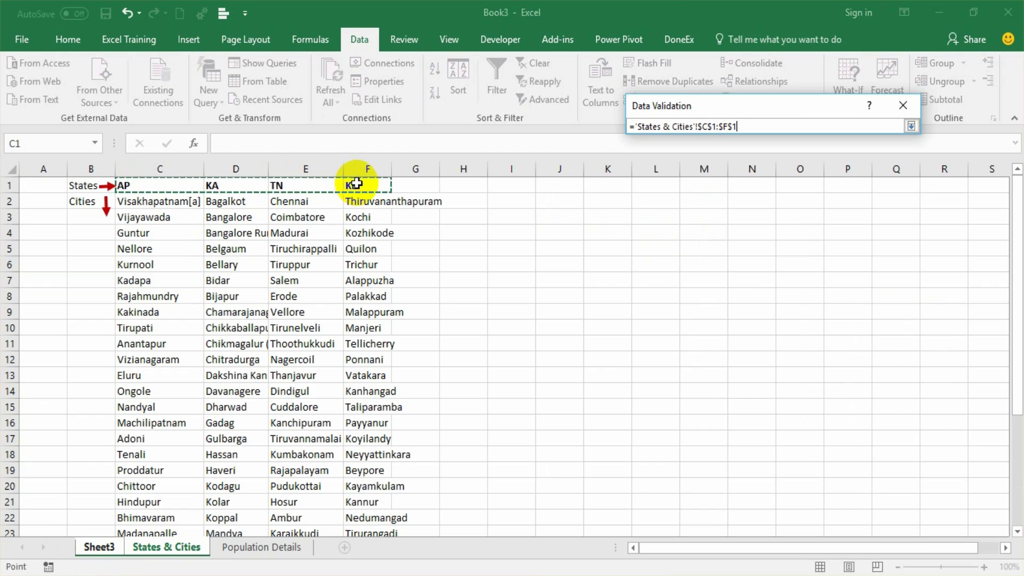
pyautogui.click(910, 126)
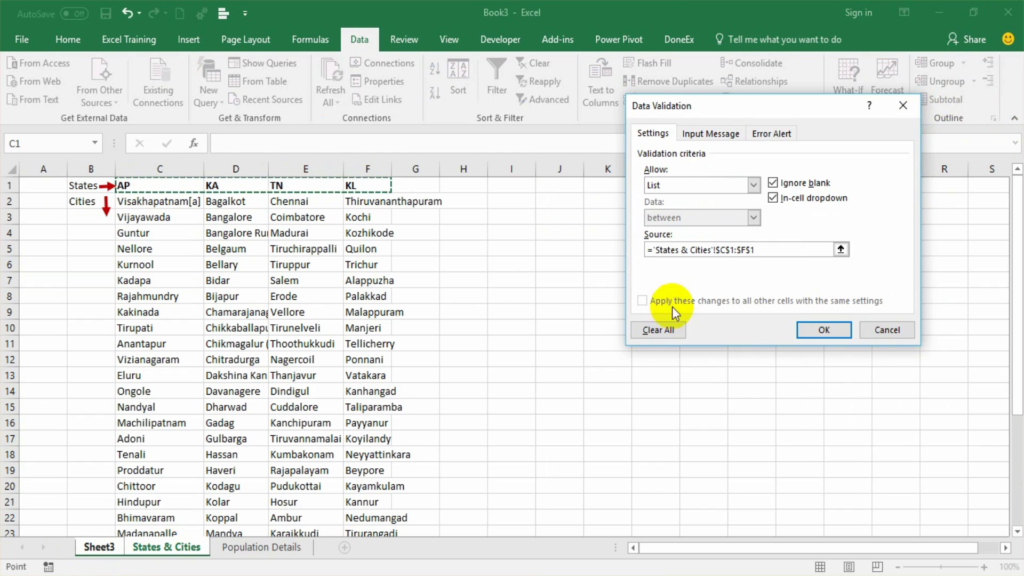
pyautogui.click(848, 329)
pyautogui.click(167, 306)
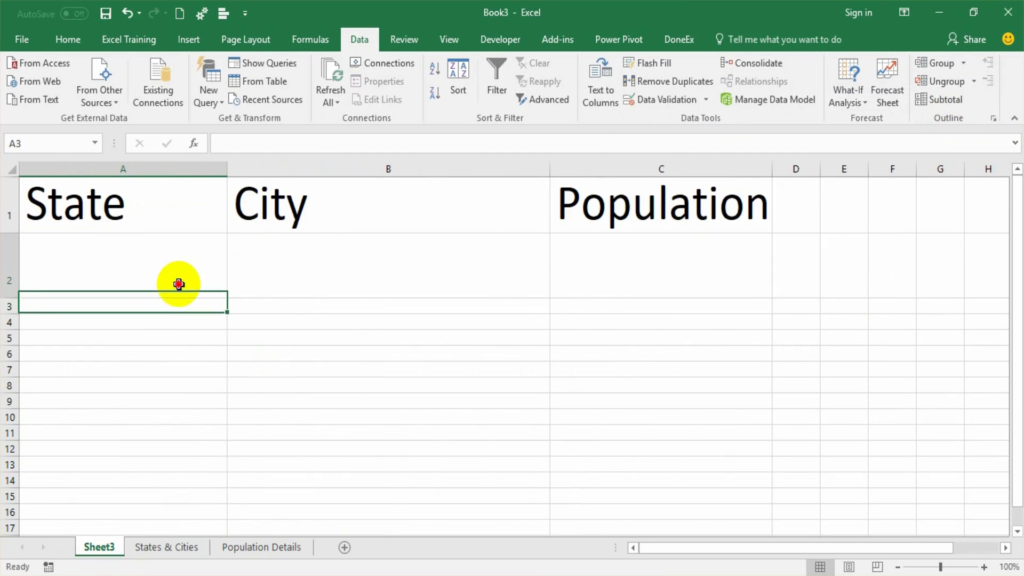
# Pick AP, KA, TN and finally KL from A2's State dropdown.
pyautogui.click(180, 283)
pyautogui.click(231, 281)
pyautogui.click(218, 289)
pyautogui.click(233, 290)
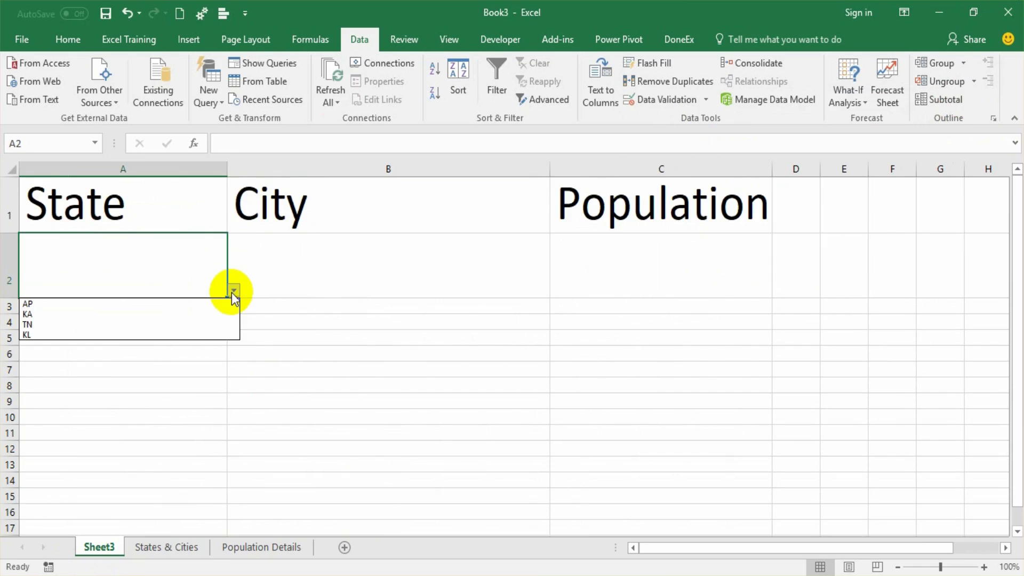
pyautogui.click(219, 301)
pyautogui.click(233, 290)
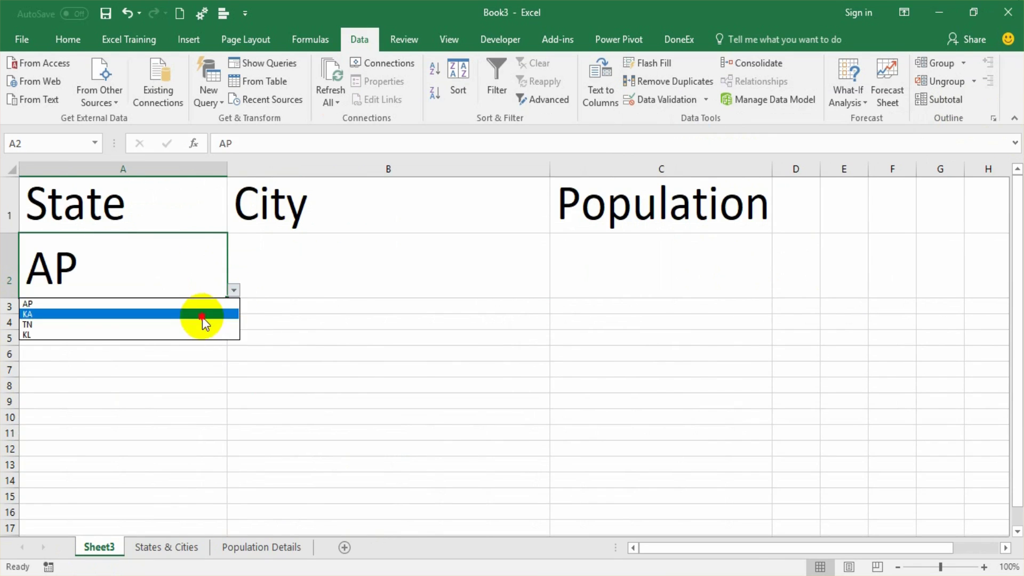
pyautogui.click(202, 315)
pyautogui.click(233, 290)
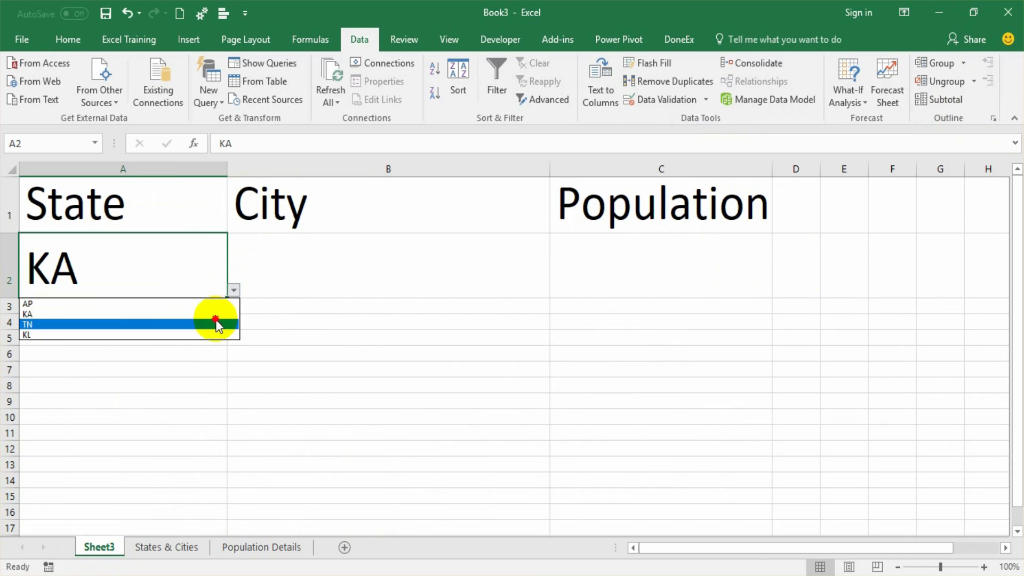
pyautogui.click(217, 323)
pyautogui.click(233, 291)
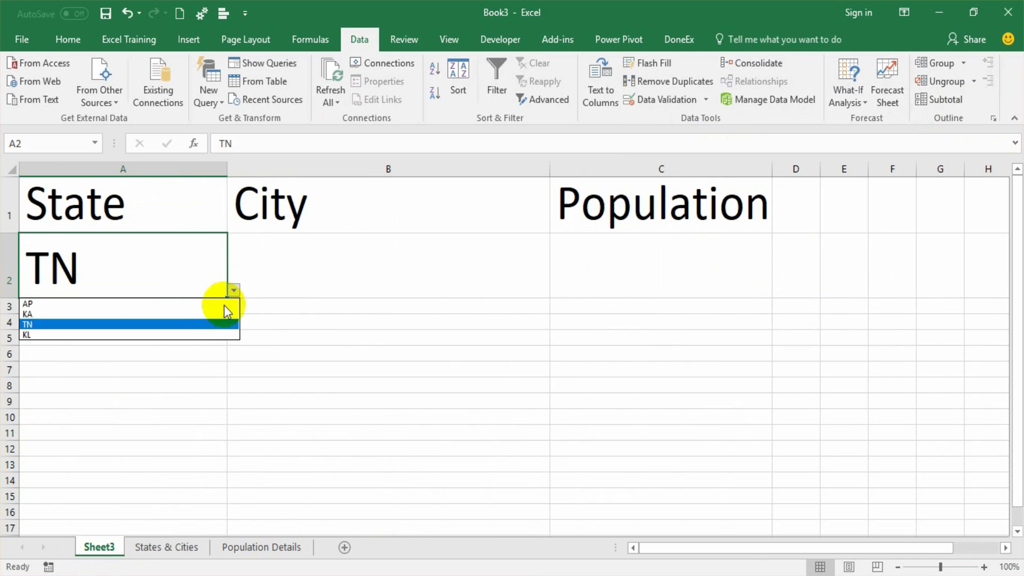
pyautogui.click(191, 334)
pyautogui.click(197, 348)
# Select the City cell B2 and bring up the Formulas ribbon.
pyautogui.click(283, 281)
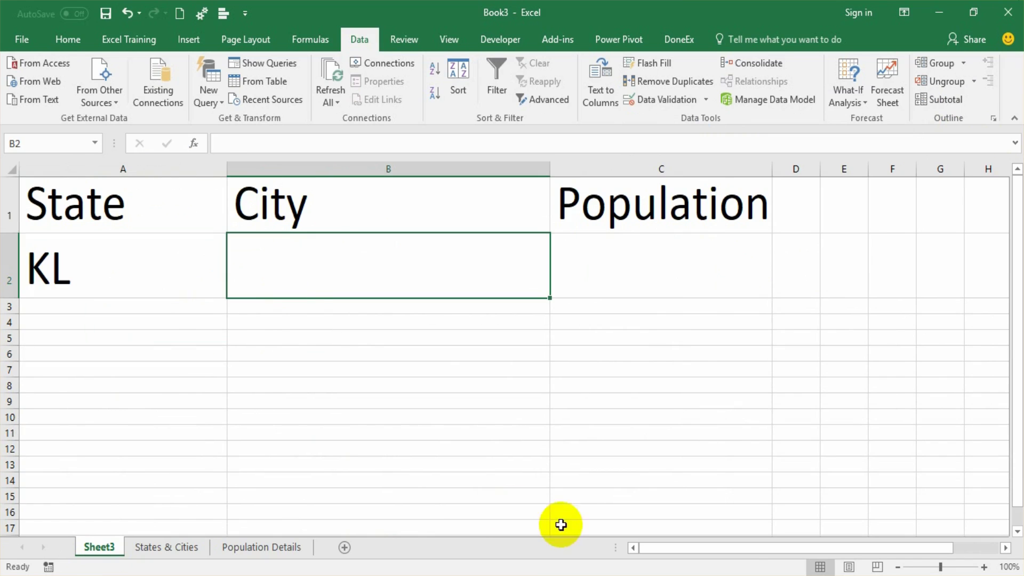
pyautogui.hotkey('alt', 'm')
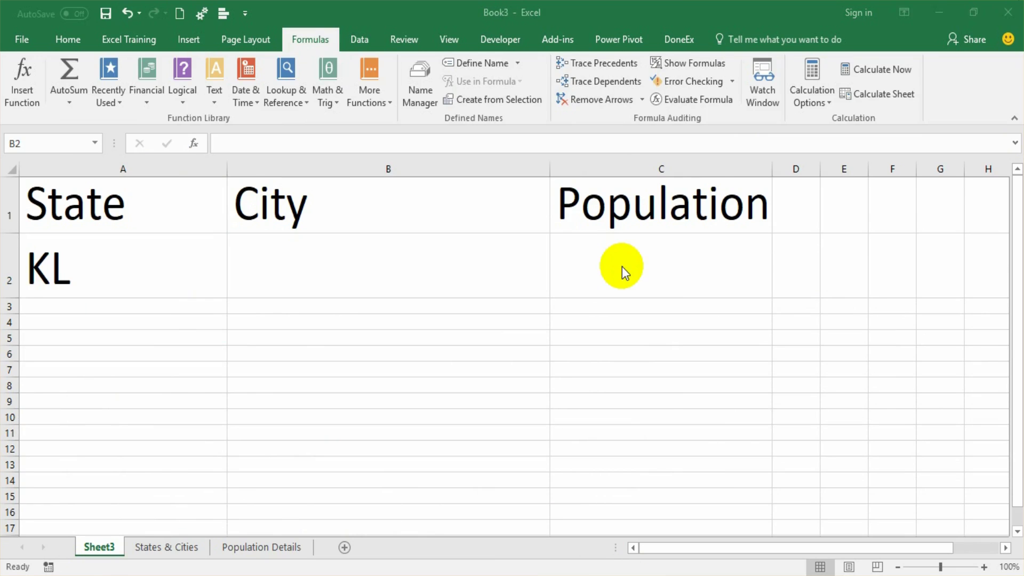
pyautogui.click(360, 254)
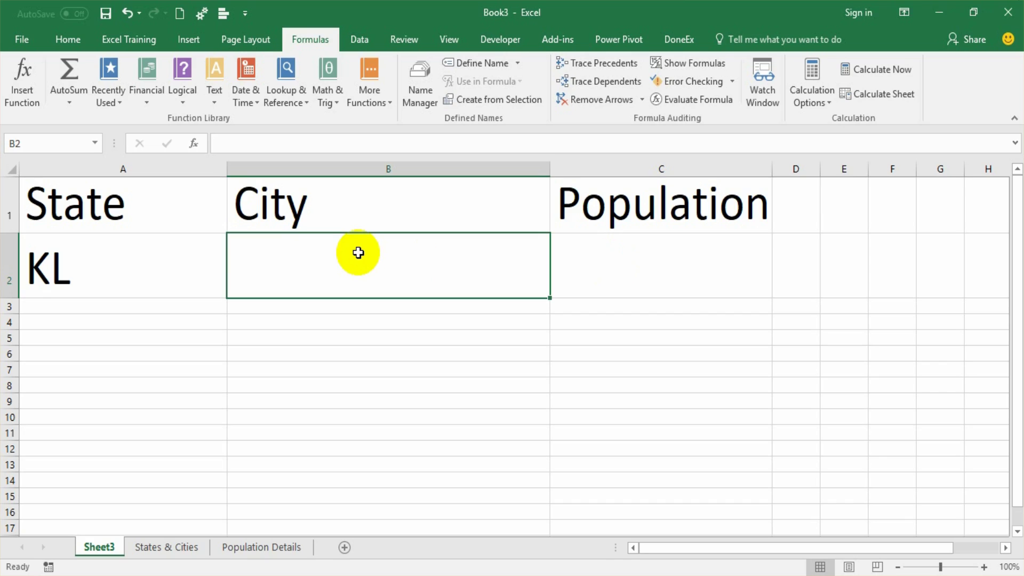
# Select the state and city table C1:F25 on States & Cities and start Create from Selection.
pyautogui.click(187, 547)
pyautogui.click(180, 169)
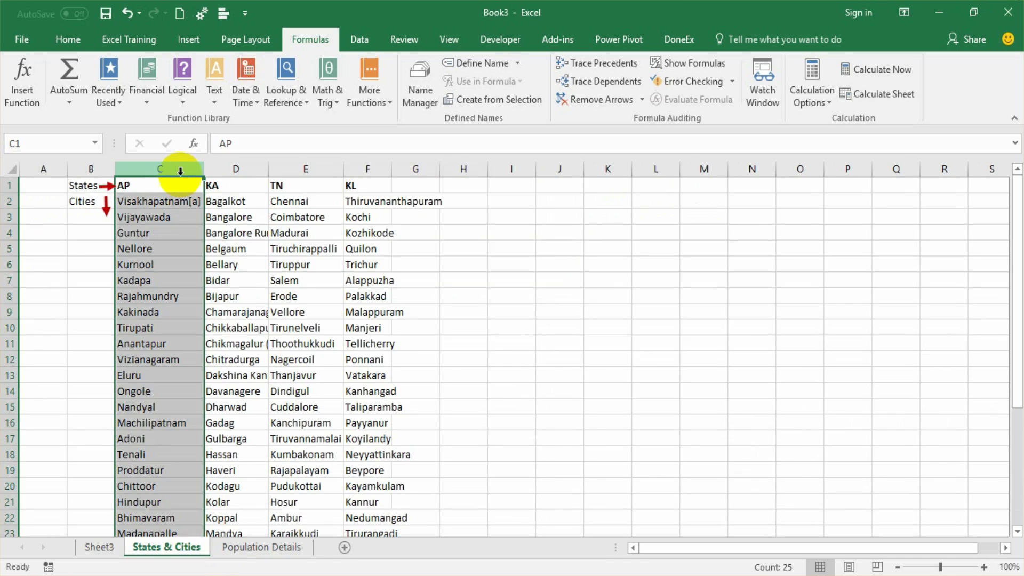
pyautogui.press('Up')
pyautogui.hotkey('shift', 'Right')
pyautogui.hotkey('shift', 'Right')
pyautogui.hotkey('shift', 'Right')
pyautogui.hotkey('shift', 'Right')
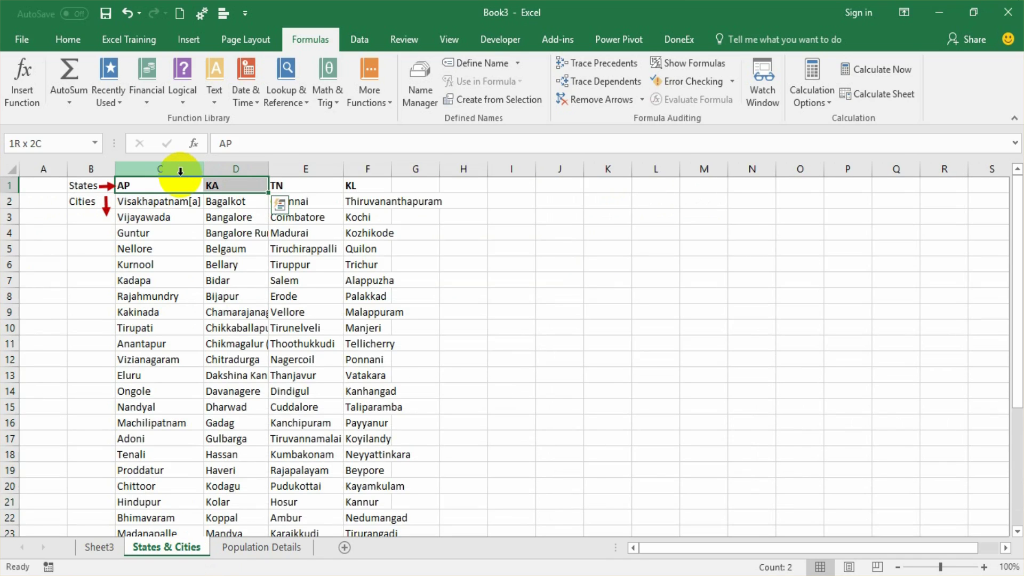
pyautogui.hotkey('shift', 'Left')
pyautogui.hotkey('ctrl', 'shift', 'Down')
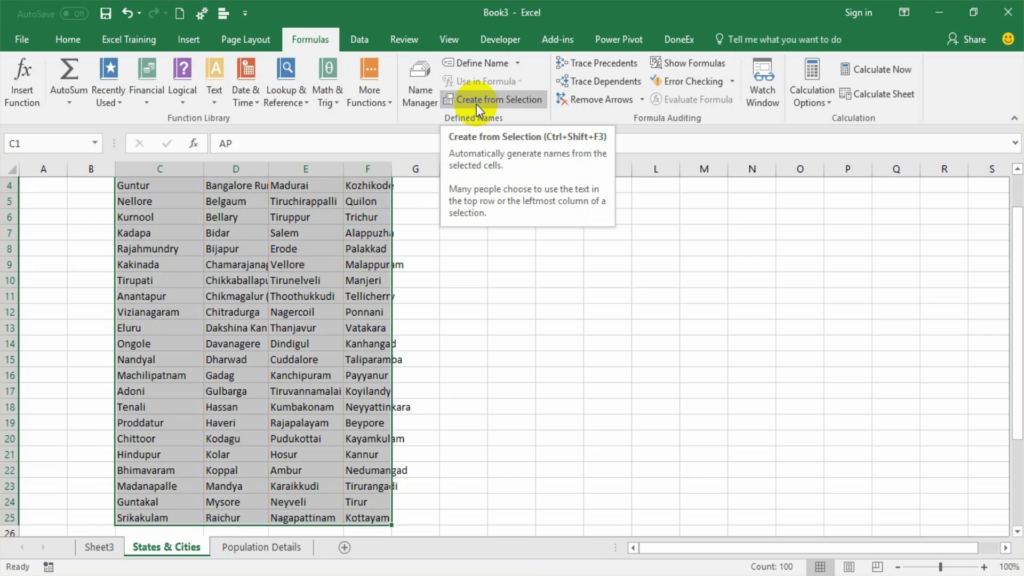
pyautogui.click(476, 101)
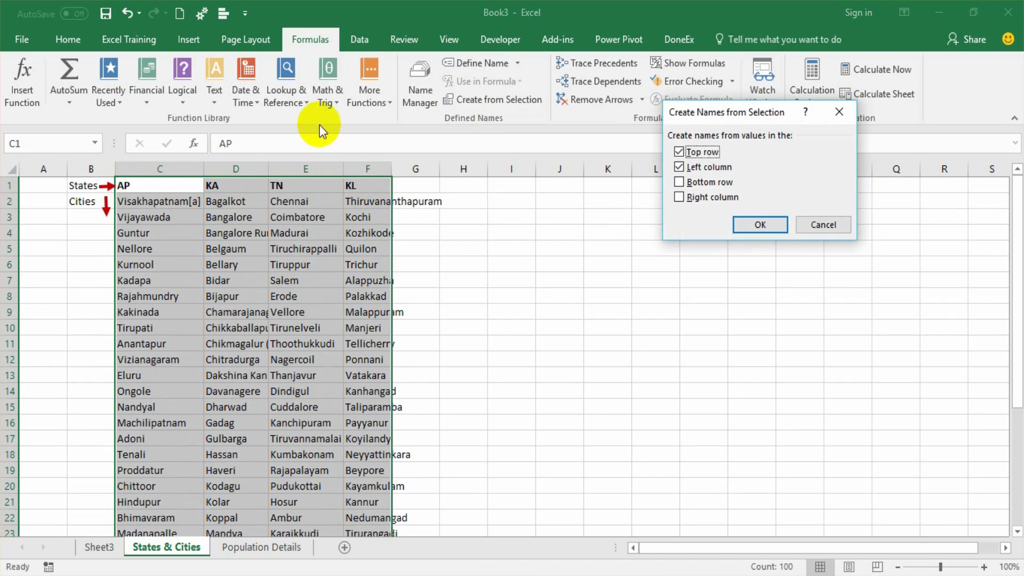
# Create names from the top row, then check the AP and KA city ranges C2:C25 and D2:D25.
pyautogui.click(680, 167)
pyautogui.click(750, 228)
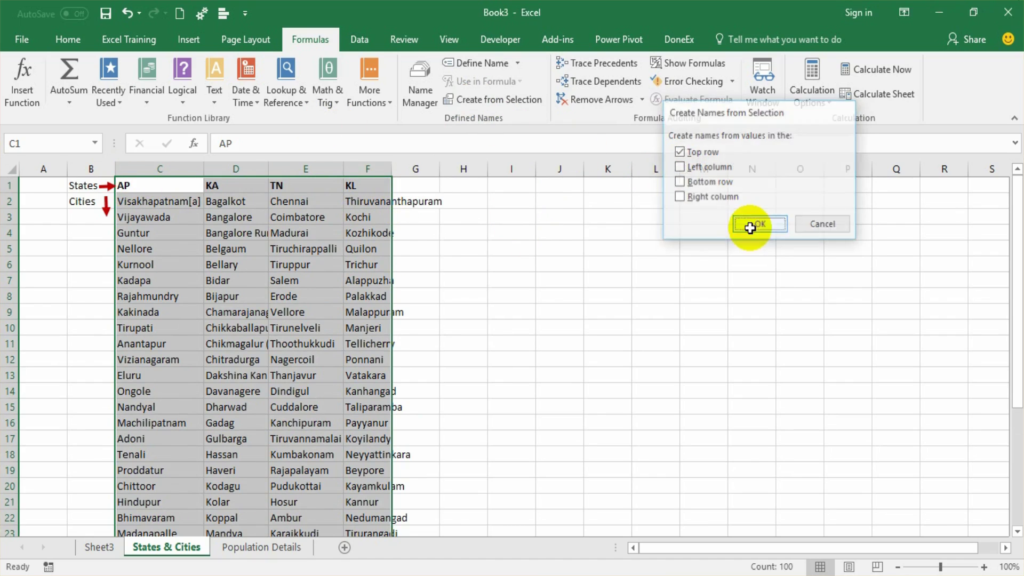
pyautogui.click(167, 202)
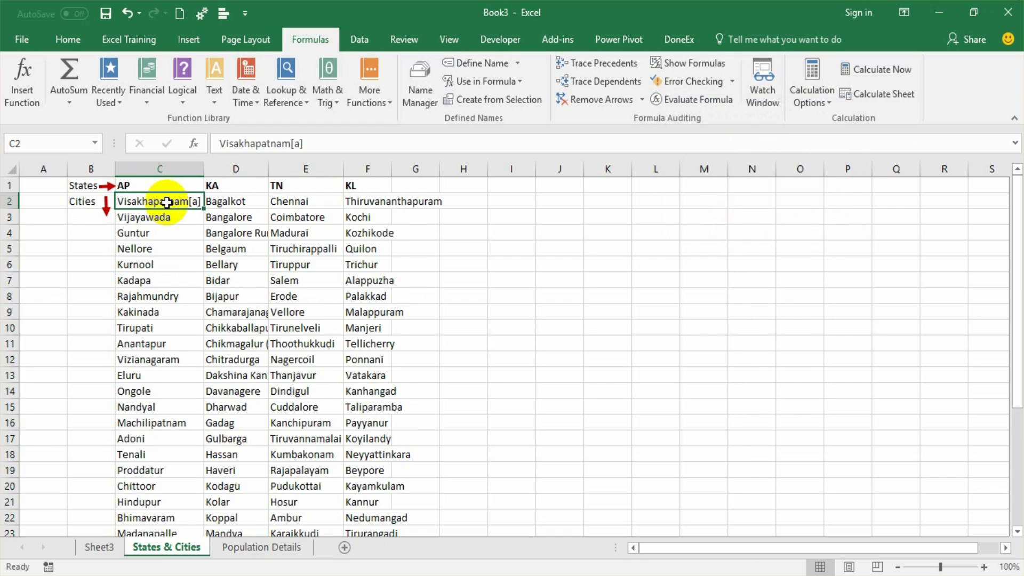
pyautogui.hotkey('ctrl', 'shift', 'Down')
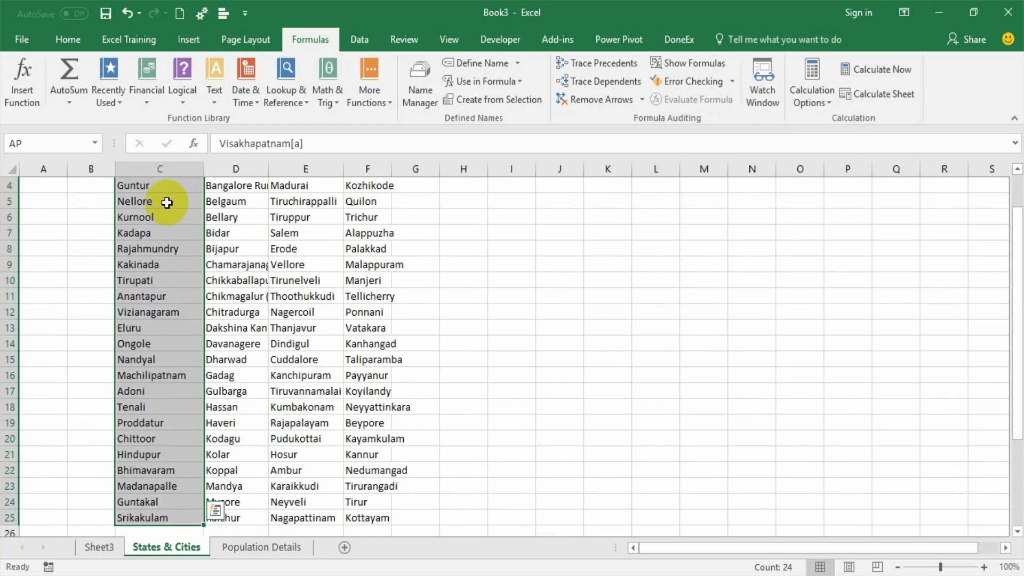
pyautogui.scroll(1, 203, 216)
pyautogui.click(227, 203)
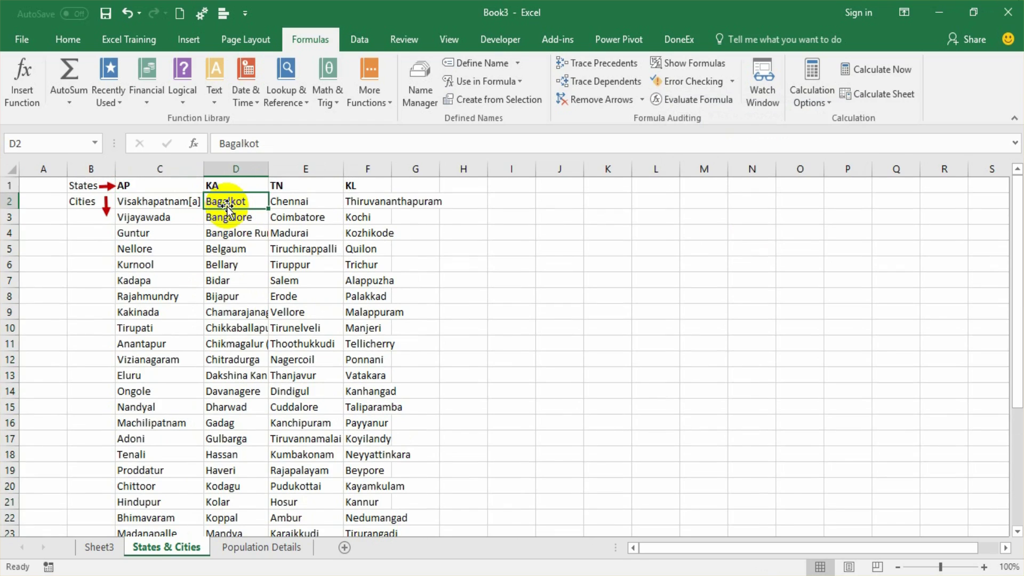
pyautogui.hotkey('ctrl', 'shift', 'Down')
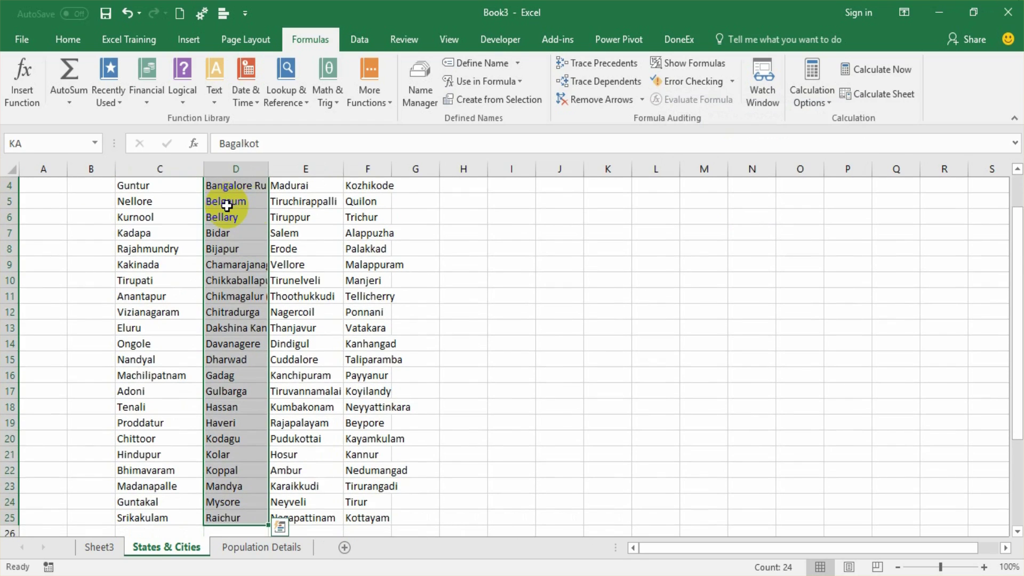
# Select the TN cities E2:E25 from Chennai to confirm the TN name, then return to Sheet3.
pyautogui.click(290, 188)
pyautogui.hotkey('ctrl', 'shift', 'Down')
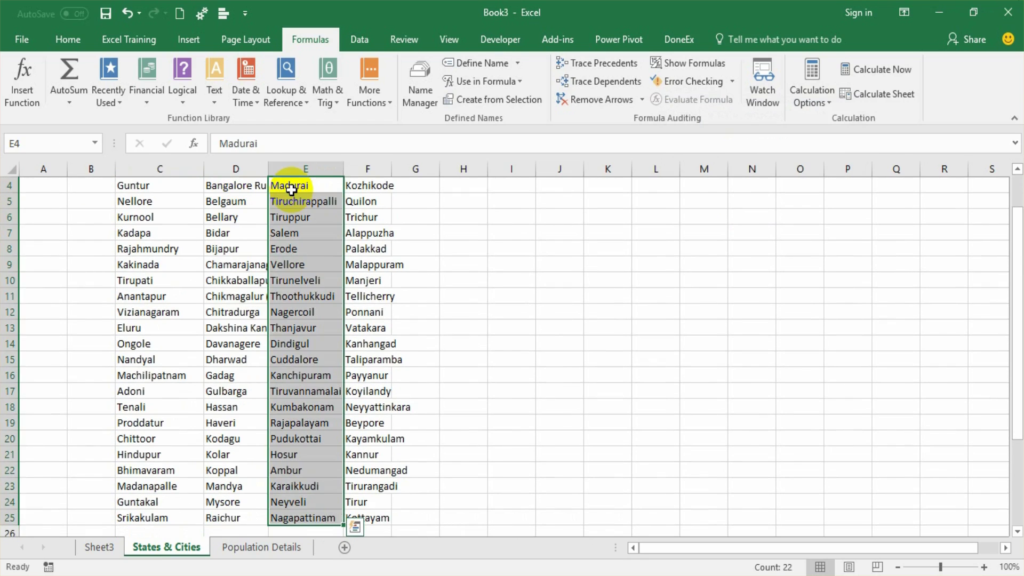
pyautogui.scroll(1, 114, 194)
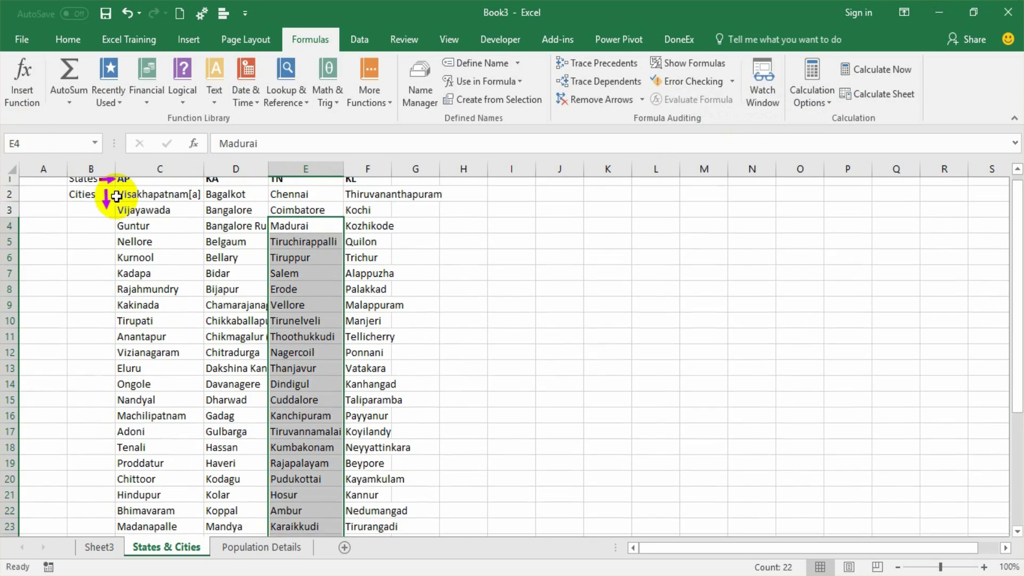
pyautogui.click(305, 203)
pyautogui.hotkey('ctrl', 'shift', 'Down')
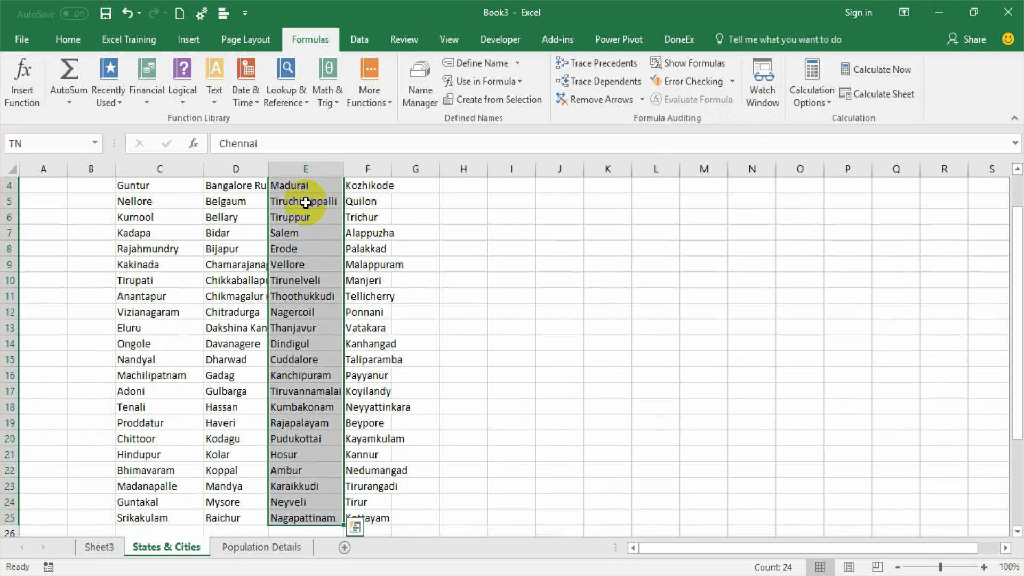
pyautogui.scroll(1, 418, 205)
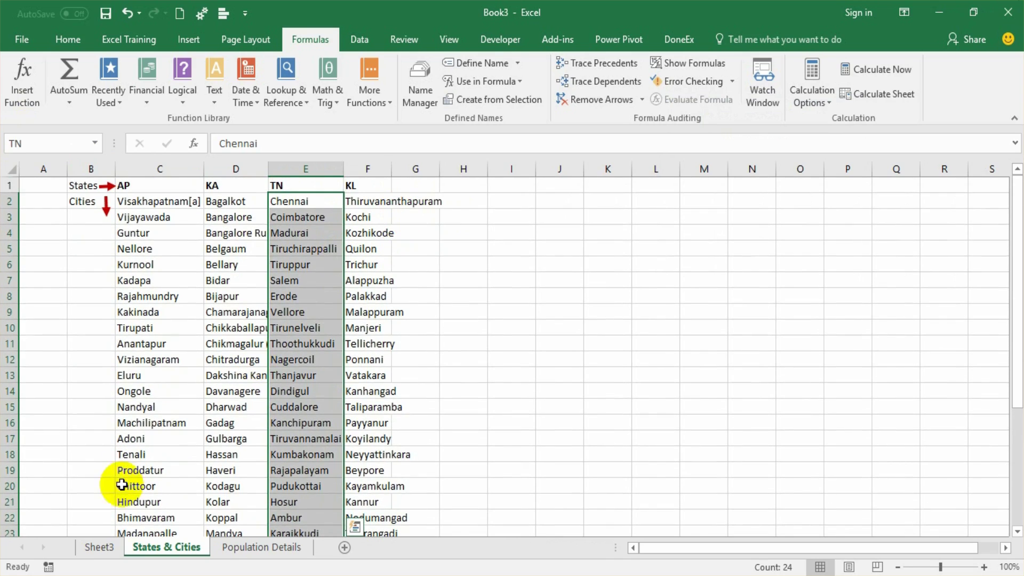
pyautogui.click(112, 551)
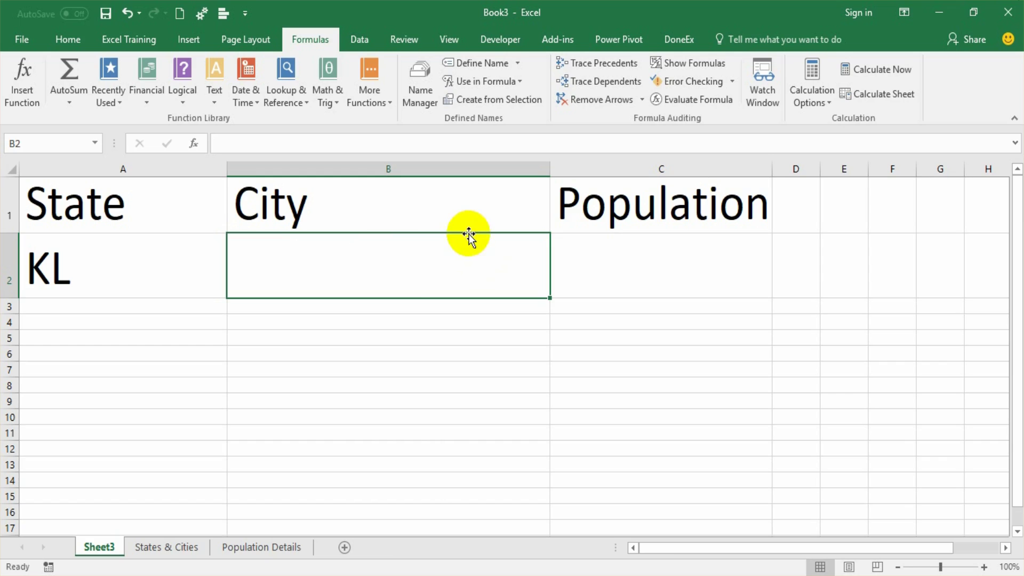
# Give B2 List validation with source =indirect(A2), keeping the A2 reference relative.
pyautogui.click(358, 38)
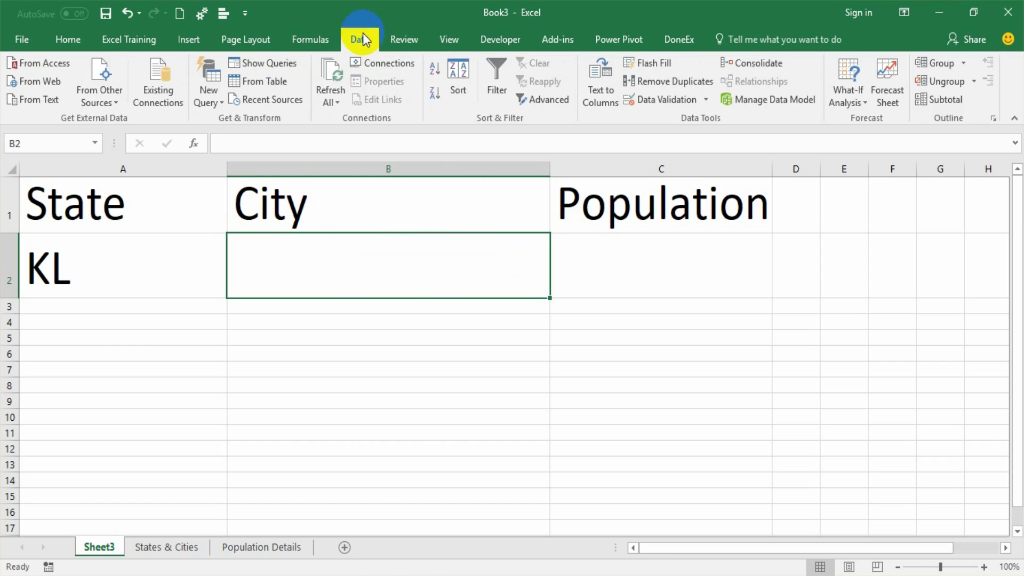
pyautogui.click(707, 99)
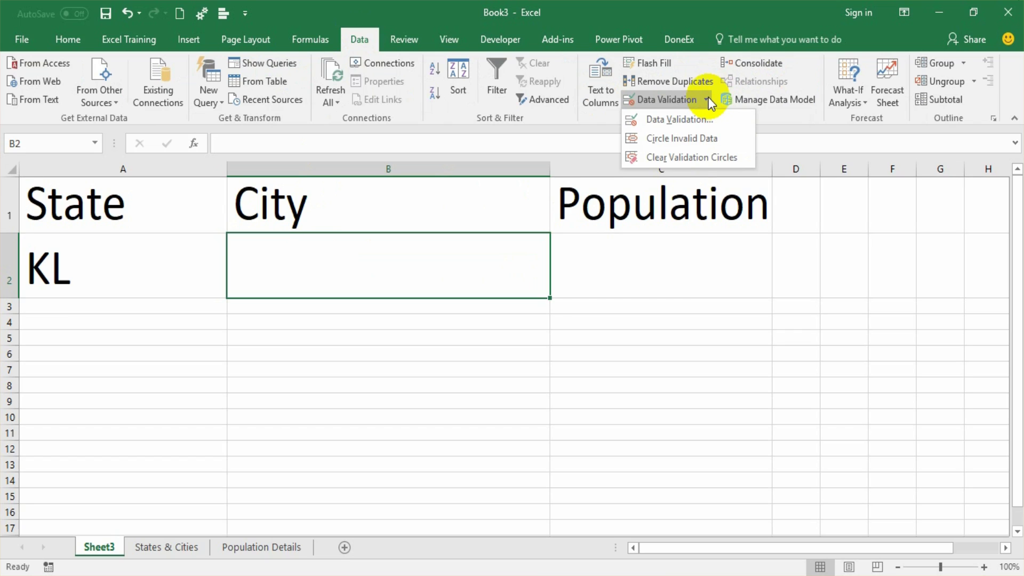
pyautogui.click(702, 120)
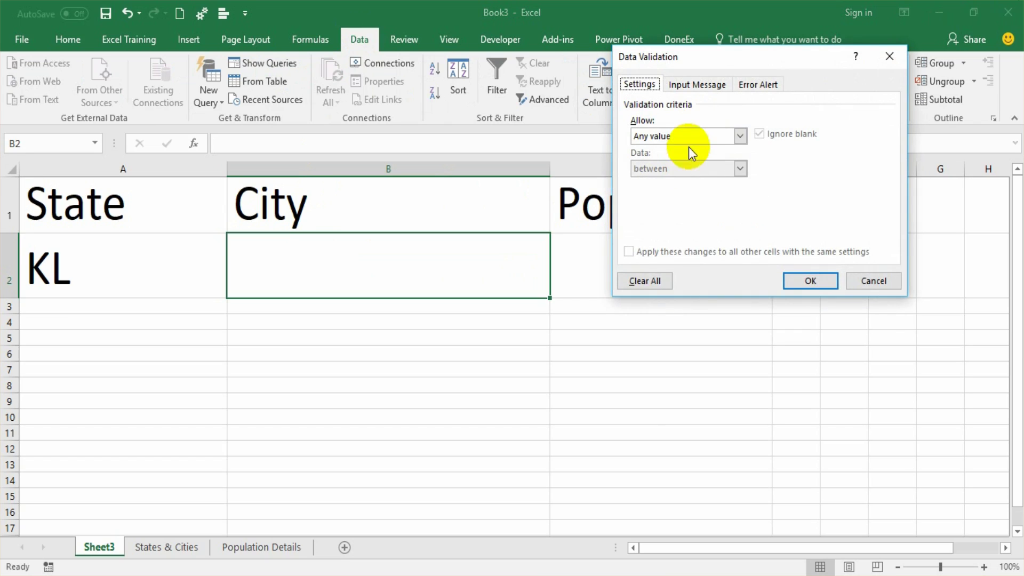
pyautogui.click(695, 137)
pyautogui.click(679, 180)
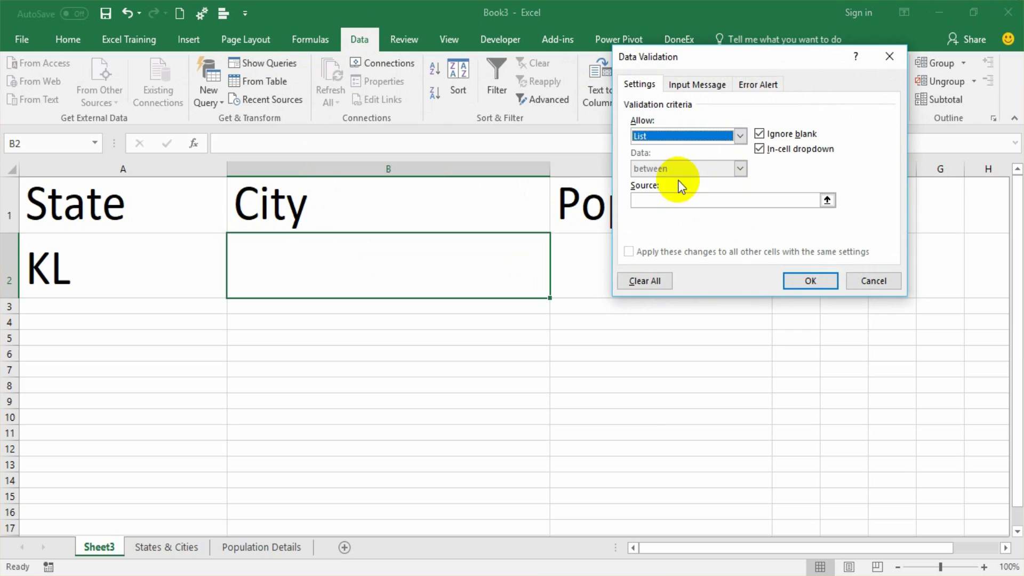
pyautogui.click(685, 200)
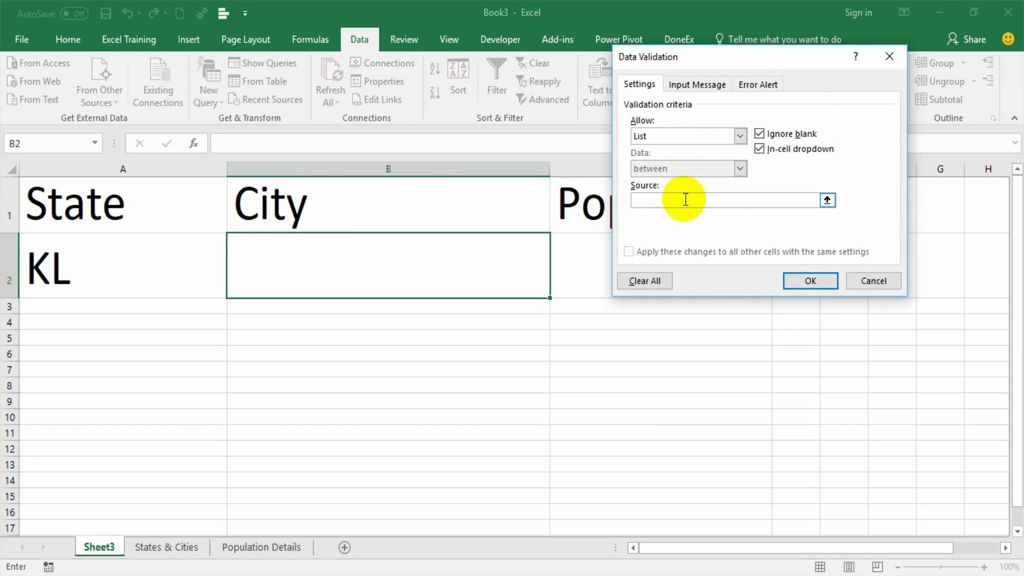
pyautogui.write('=indirect(')
pyautogui.click(105, 278)
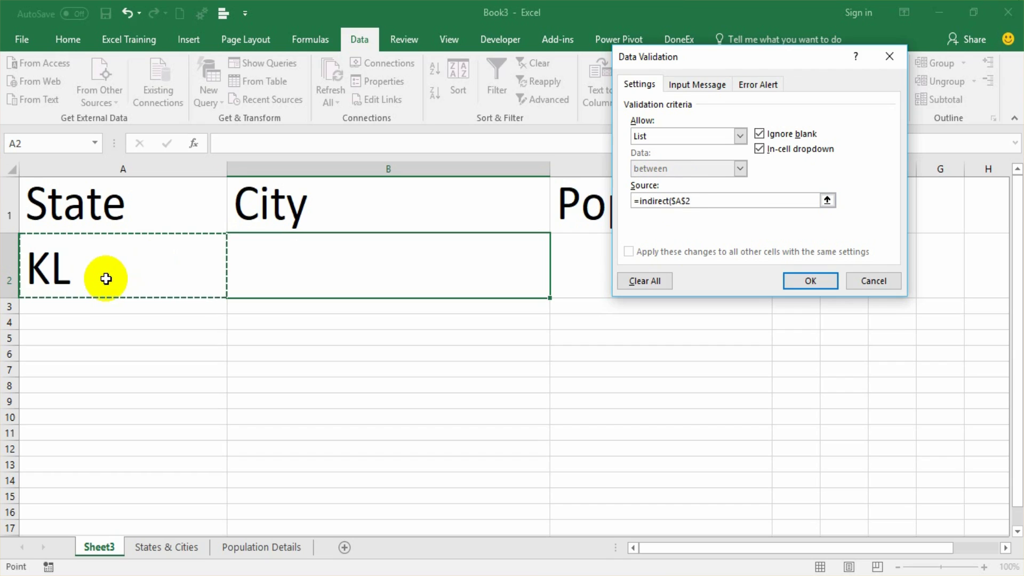
pyautogui.write(')')
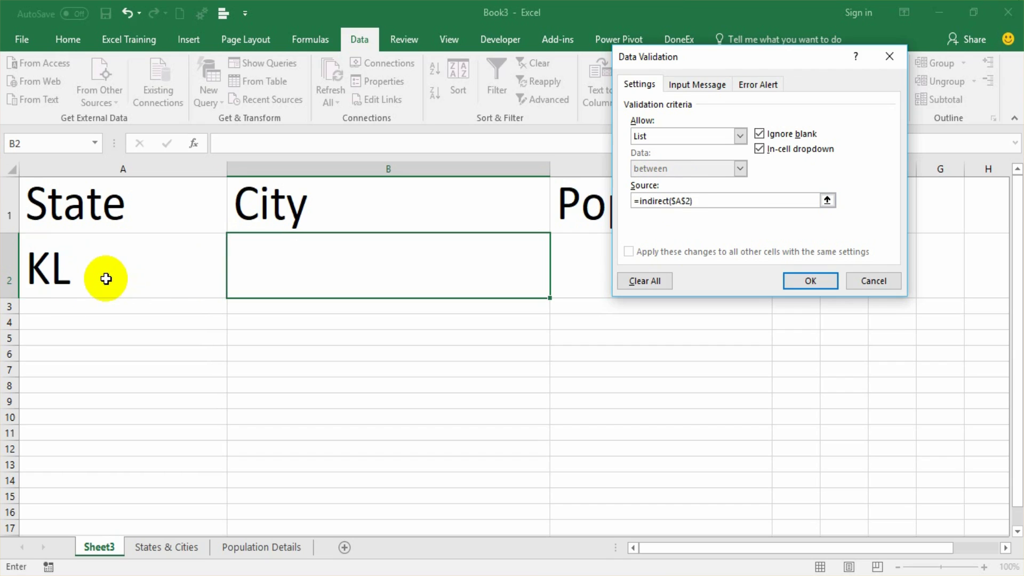
pyautogui.press('F4')
pyautogui.press('F4')
pyautogui.press('F4')
# Apply the dependent city validation to B2 and set the state in A2 to AP.
pyautogui.click(809, 282)
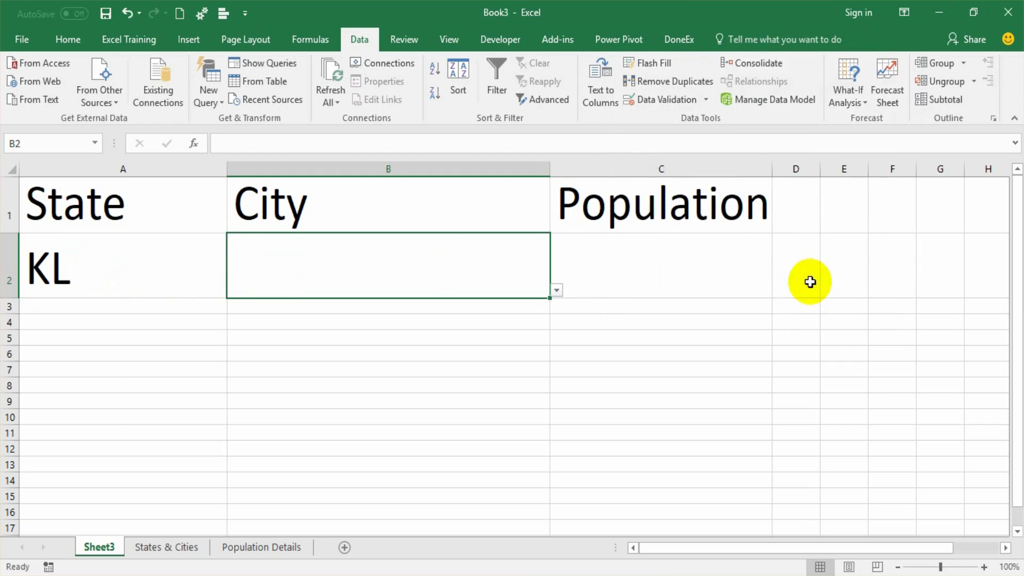
pyautogui.click(556, 290)
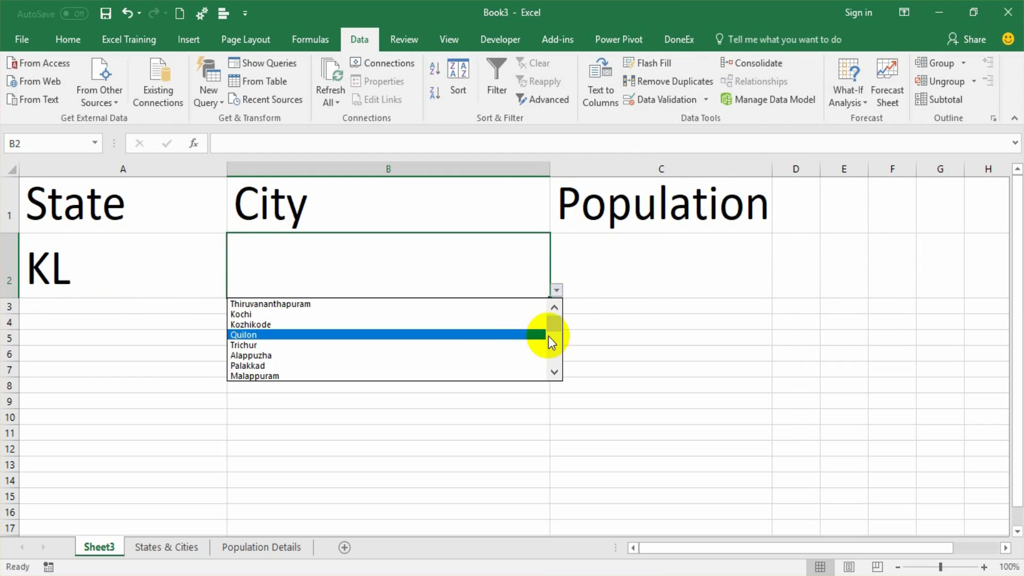
pyautogui.click(33, 302)
pyautogui.click(73, 270)
pyautogui.click(233, 290)
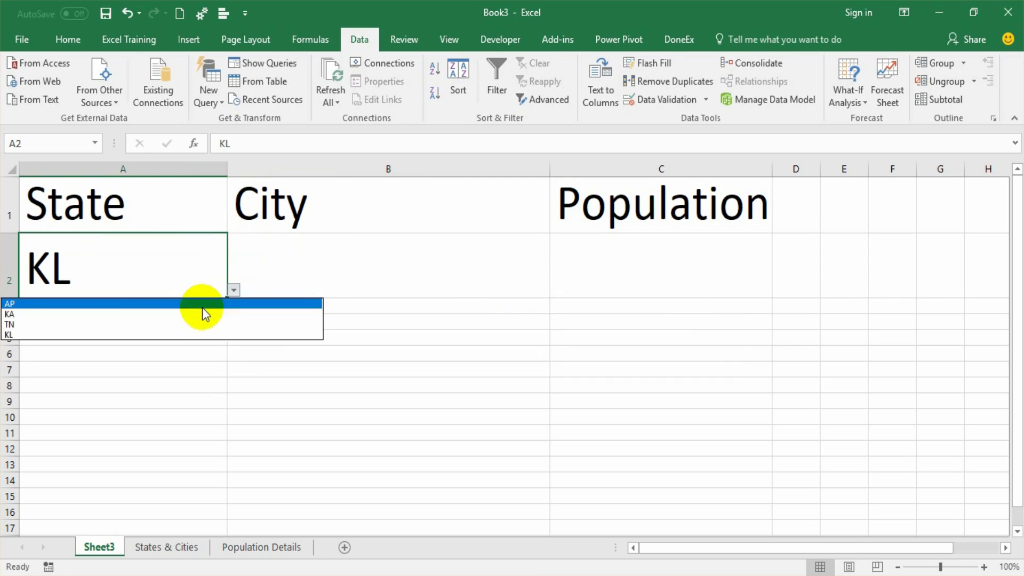
pyautogui.click(208, 304)
# Pick Visakhapatnam[a], then Kurnool, from B2's AP city dropdown.
pyautogui.click(521, 270)
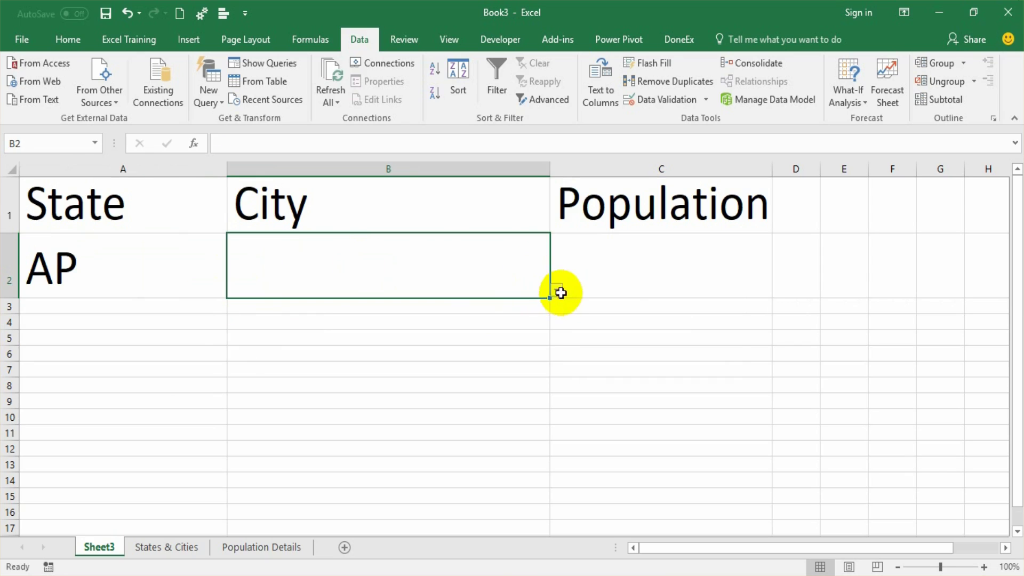
pyautogui.click(560, 290)
pyautogui.click(528, 279)
pyautogui.click(556, 290)
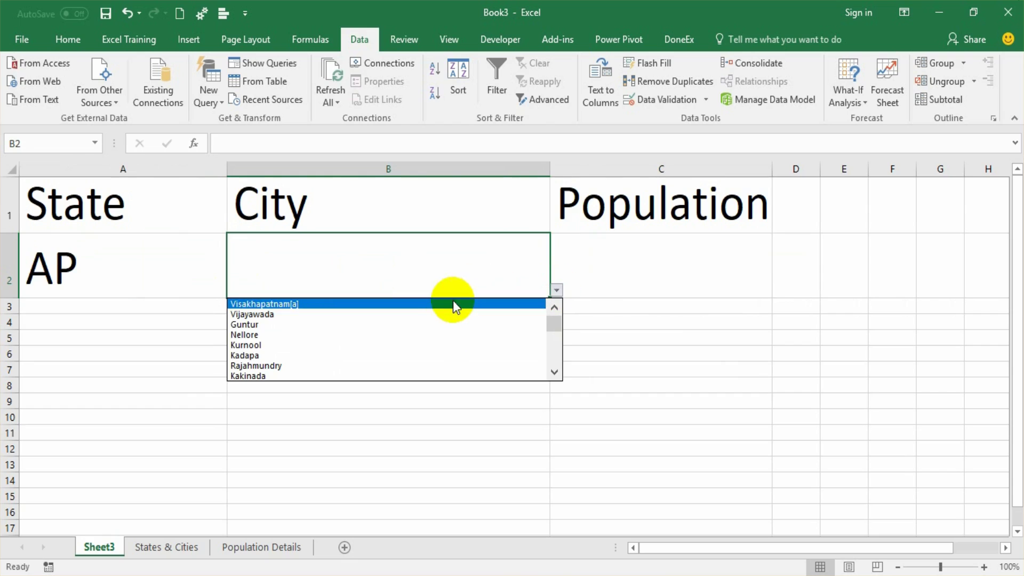
pyautogui.click(448, 300)
pyautogui.click(556, 290)
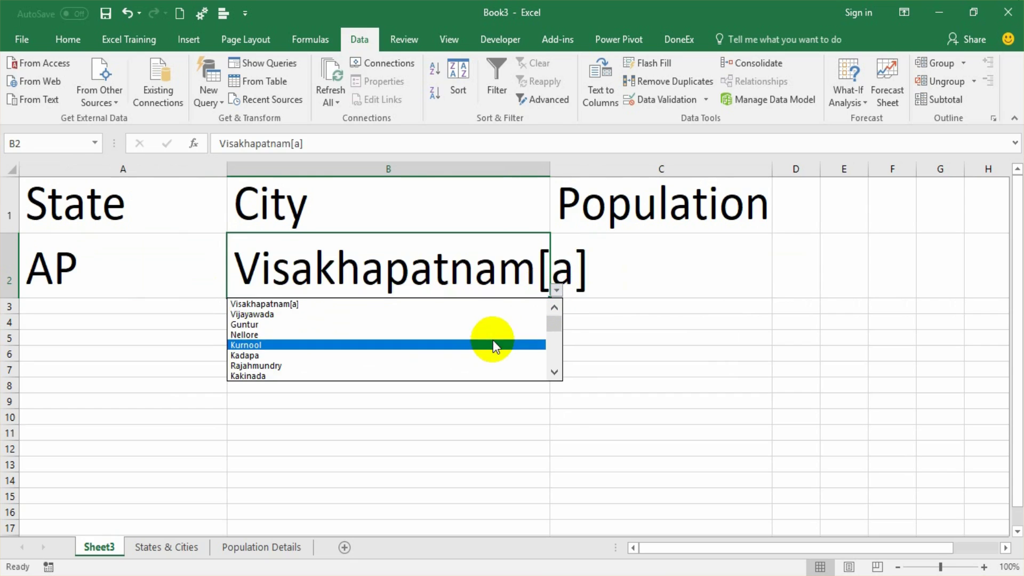
pyautogui.click(492, 341)
# Widen the State, City and Population columns A to C.
pyautogui.doubleClick(550, 174)
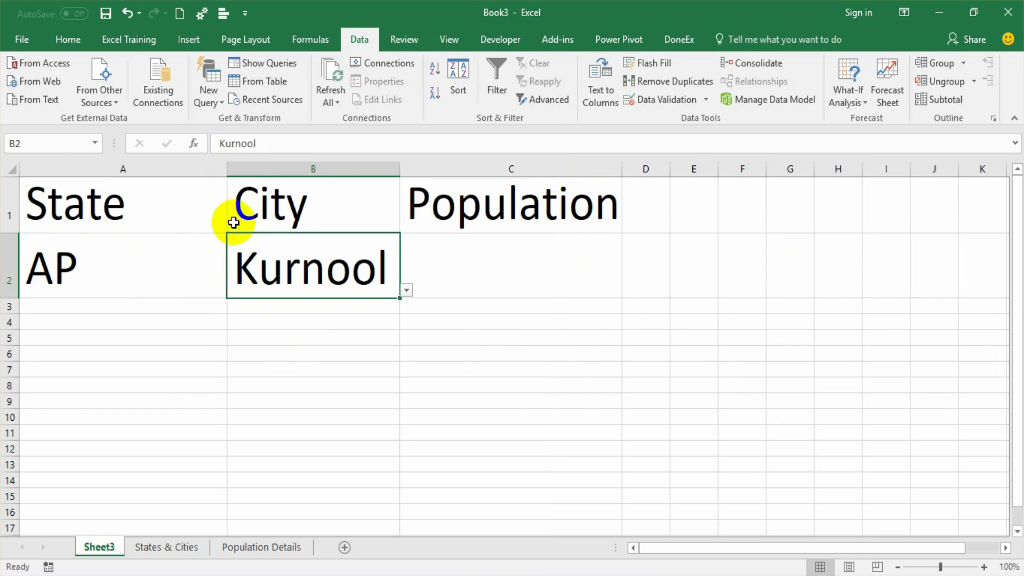
pyautogui.moveTo(398, 174); pyautogui.dragTo(621, 176)
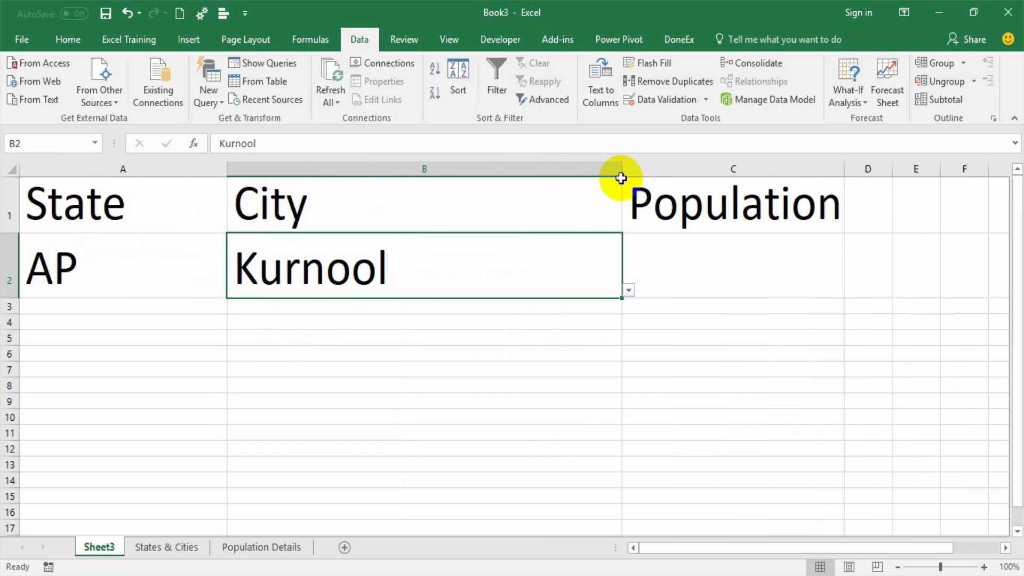
pyautogui.moveTo(845, 173); pyautogui.dragTo(858, 174)
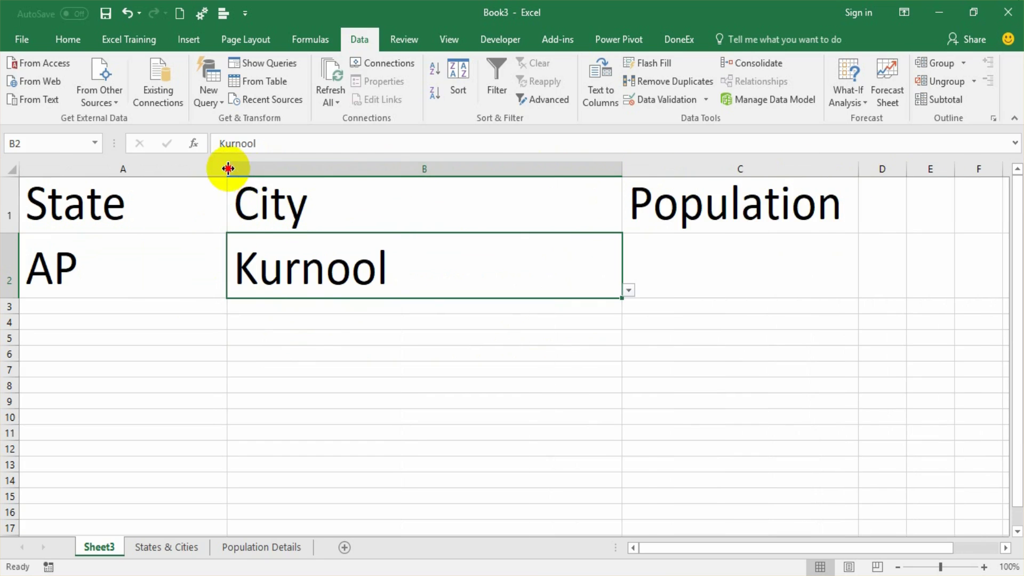
pyautogui.moveTo(229, 169); pyautogui.dragTo(254, 175)
# Change the state to KA and the city to Bangalore Rural, then Gadag.
pyautogui.click(141, 268)
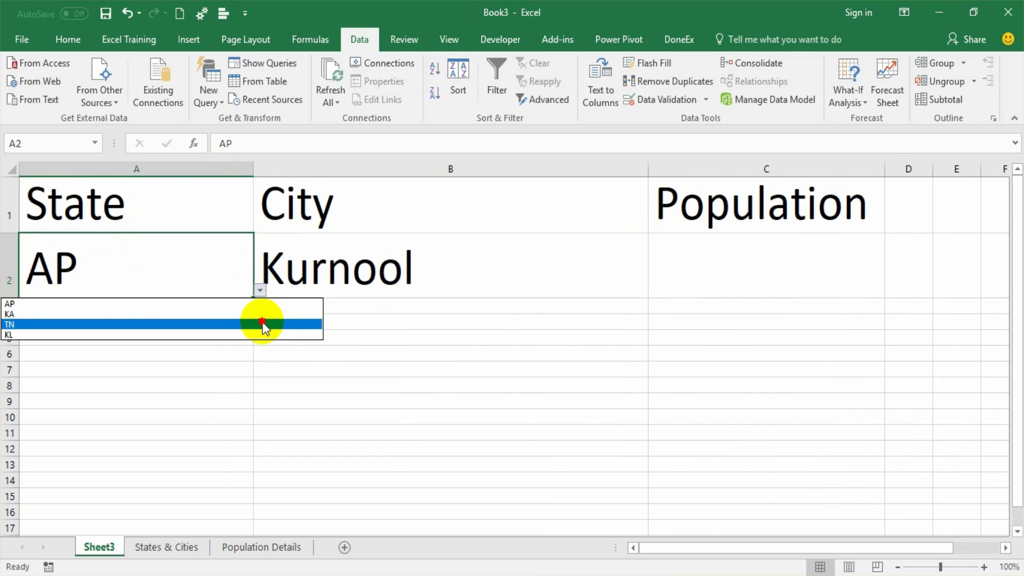
pyautogui.click(264, 313)
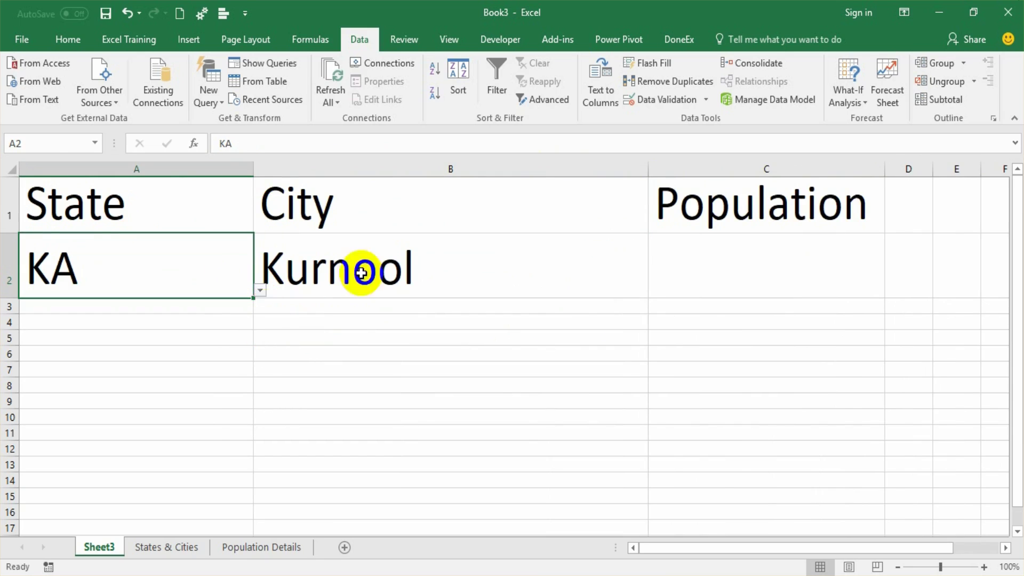
pyautogui.click(594, 258)
pyautogui.click(655, 290)
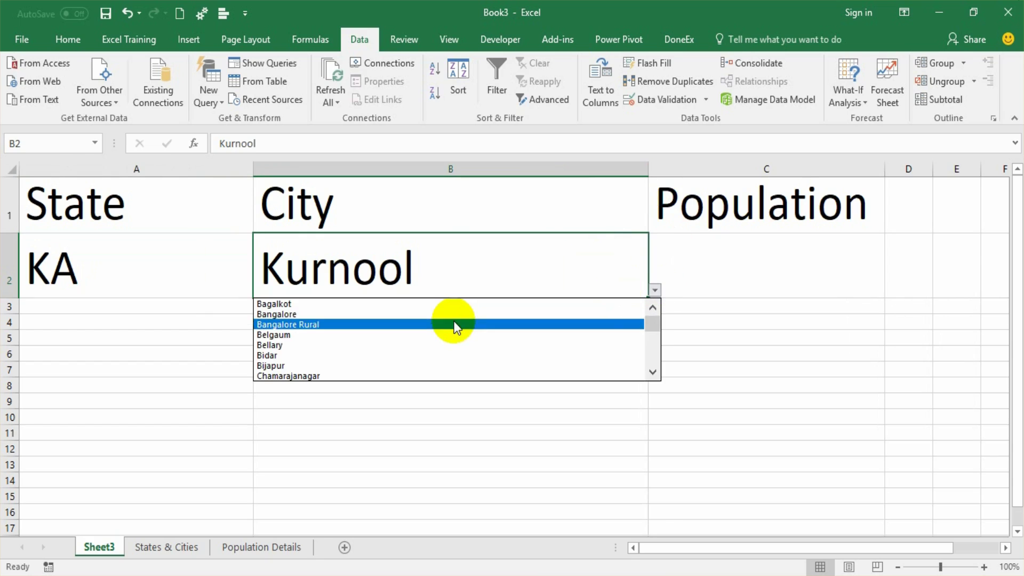
pyautogui.click(453, 323)
pyautogui.click(655, 290)
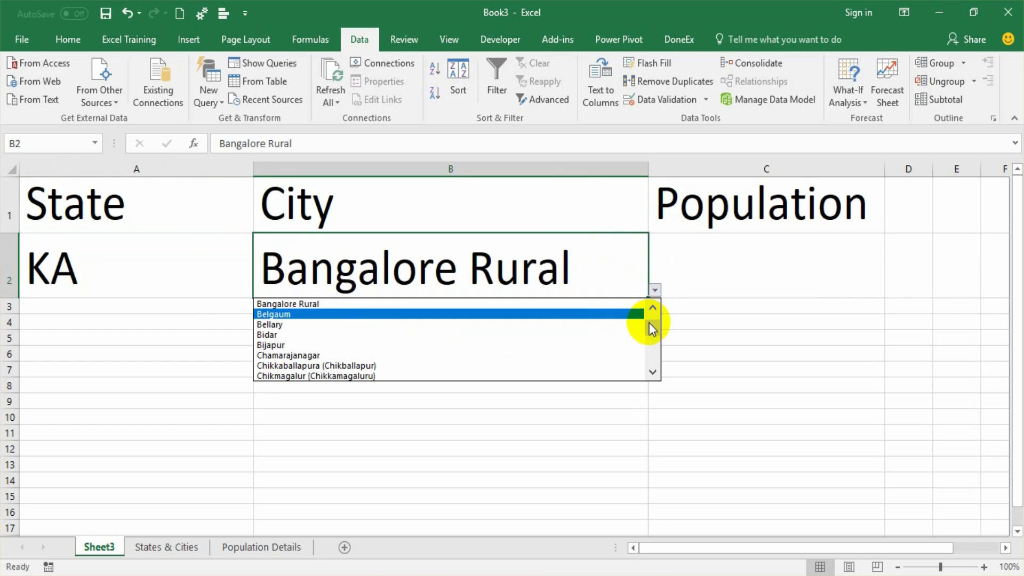
pyautogui.moveTo(650, 323); pyautogui.dragTo(645, 351)
pyautogui.click(464, 323)
pyautogui.click(706, 270)
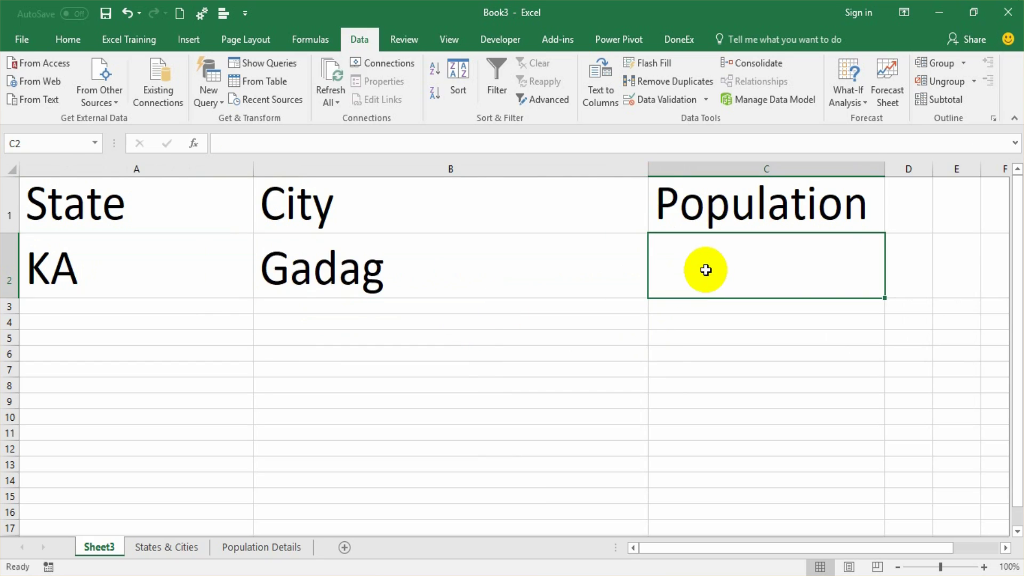
# Enter a VLOOKUP in C2 over 'Population Details'!C2:D137, returning column 2 with FALSE exact match.
pyautogui.write('=vlookup(')
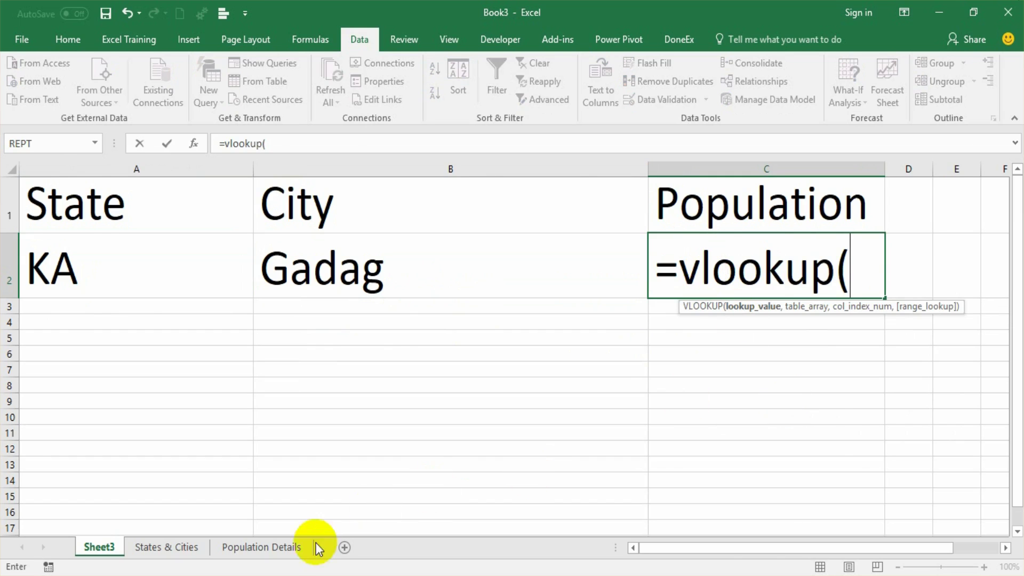
pyautogui.click(290, 548)
pyautogui.press('Down')
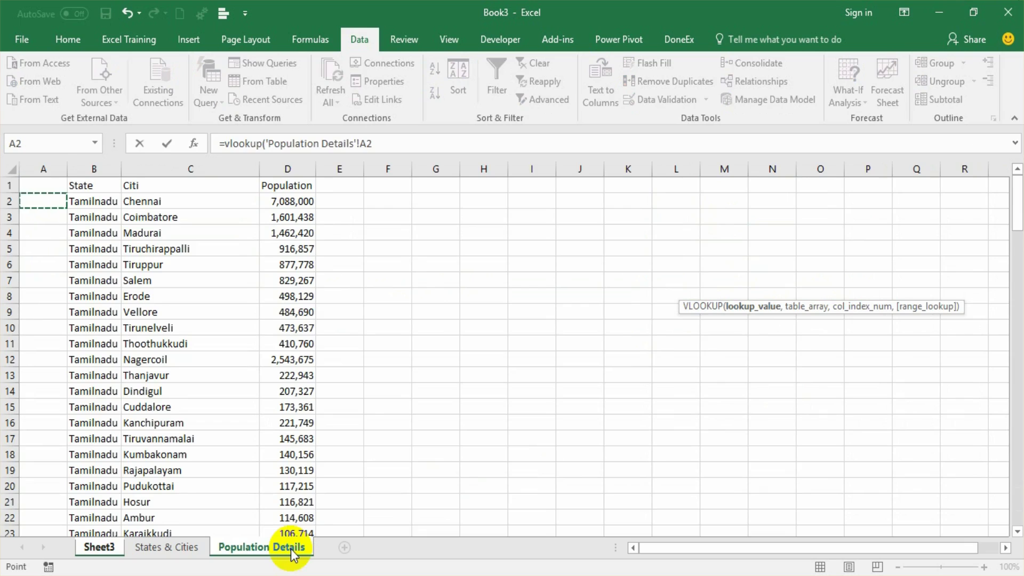
pyautogui.click(160, 202)
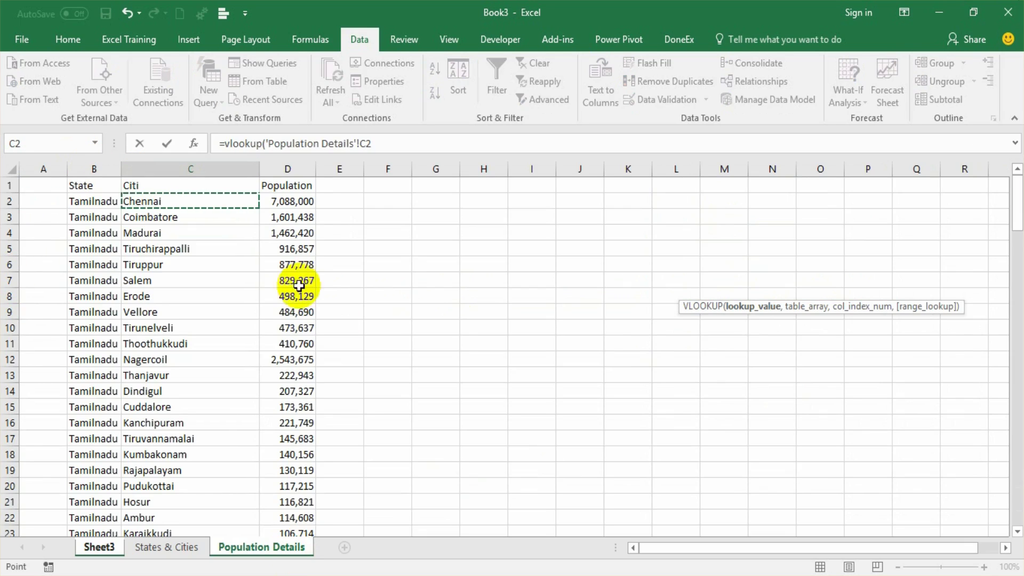
pyautogui.hotkey('shift', 'Right')
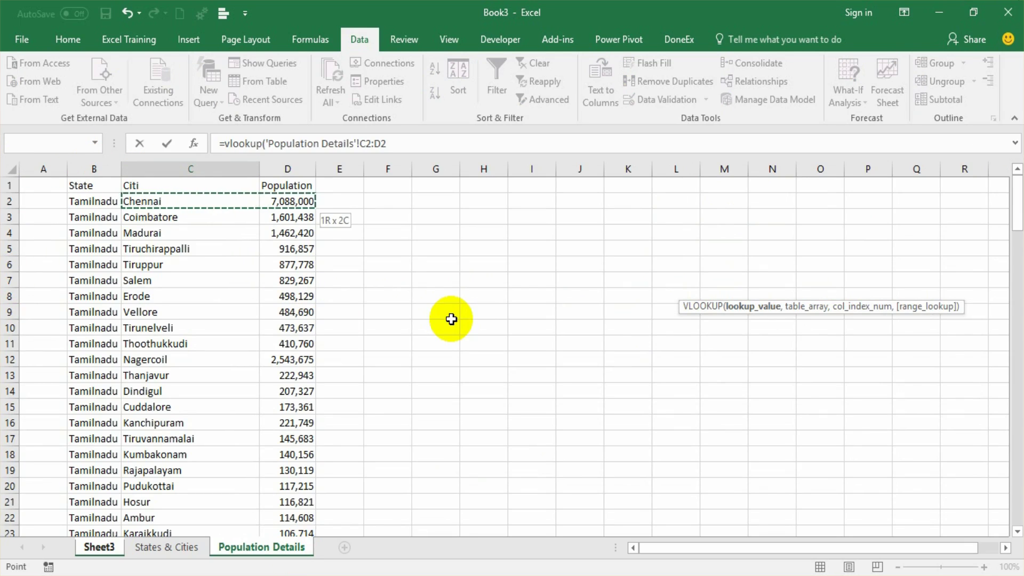
pyautogui.hotkey('ctrl', 'shift', 'Down')
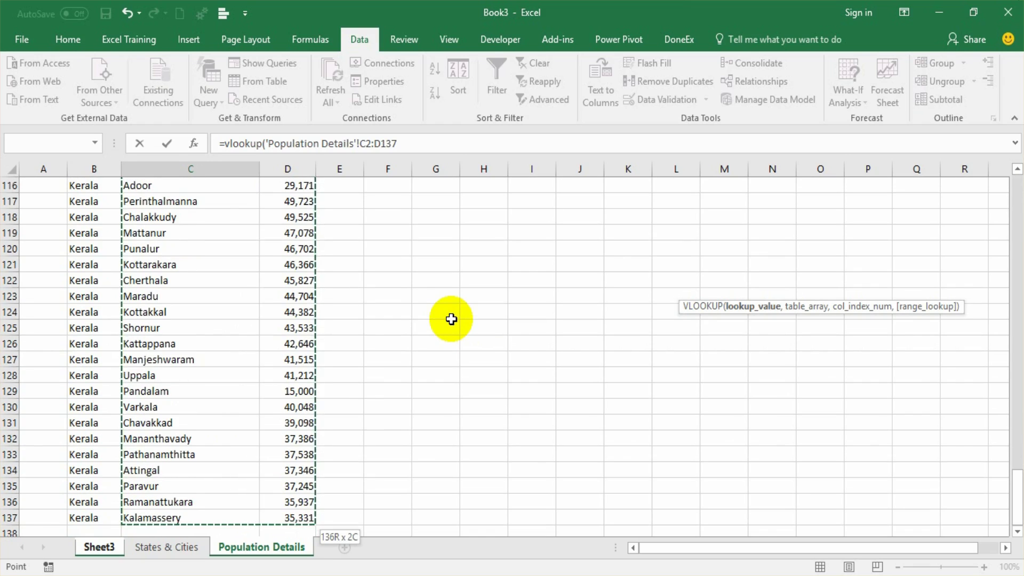
pyautogui.write(',2')
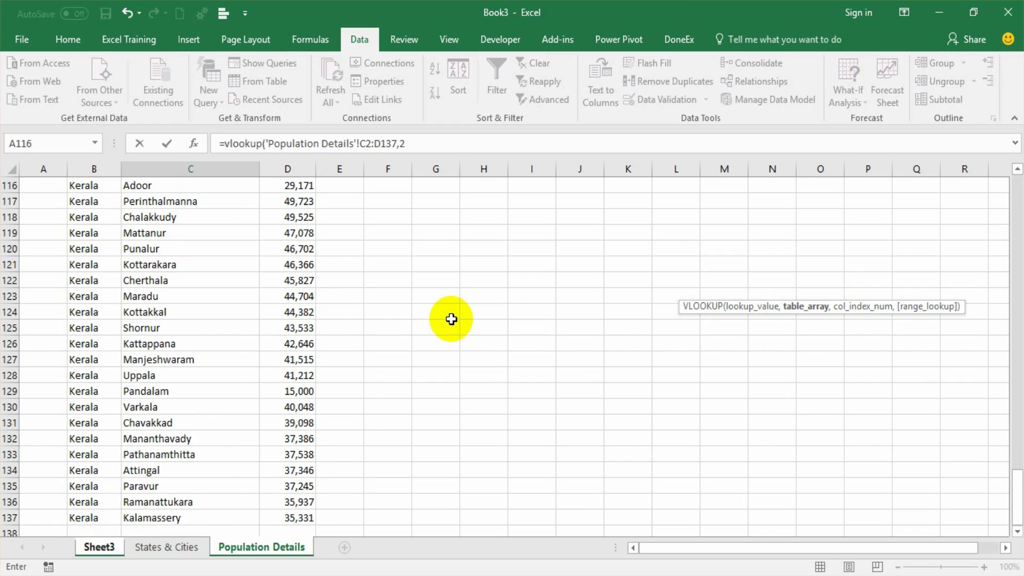
pyautogui.write(',false)')
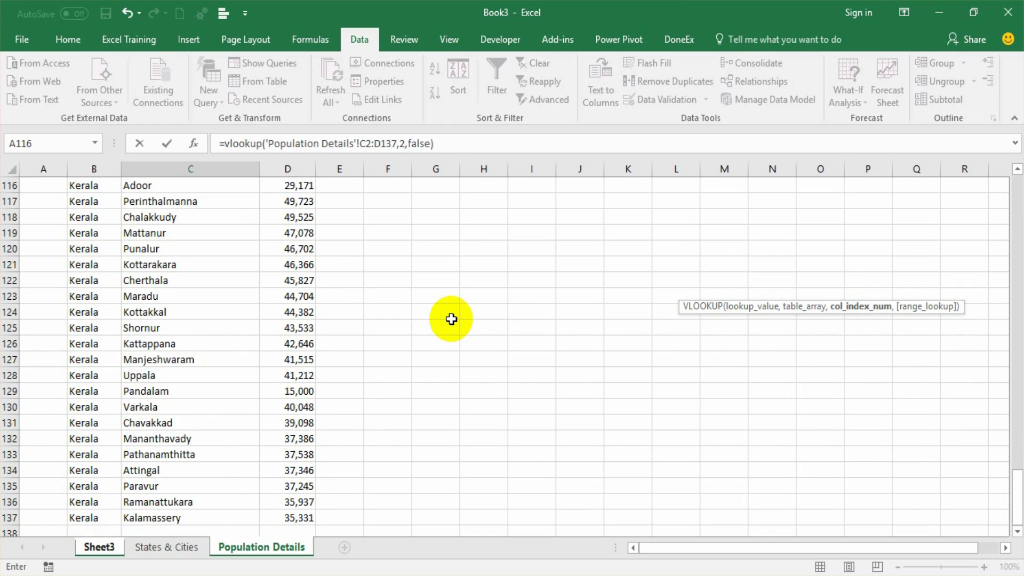
pyautogui.press('Return')
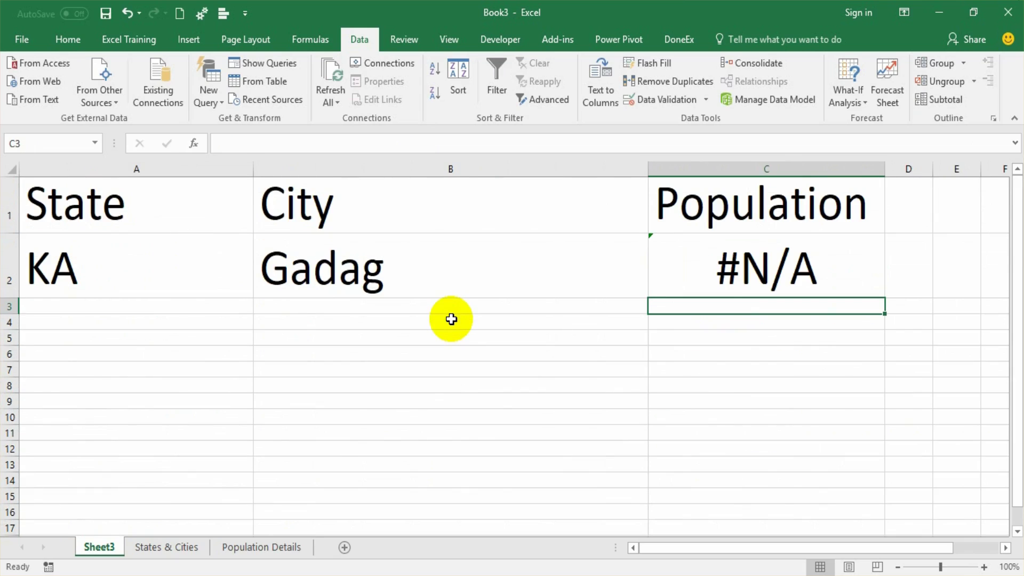
# Add B2 as the lookup value so C2 shows 1064570 for Gadag.
pyautogui.doubleClick(749, 273)
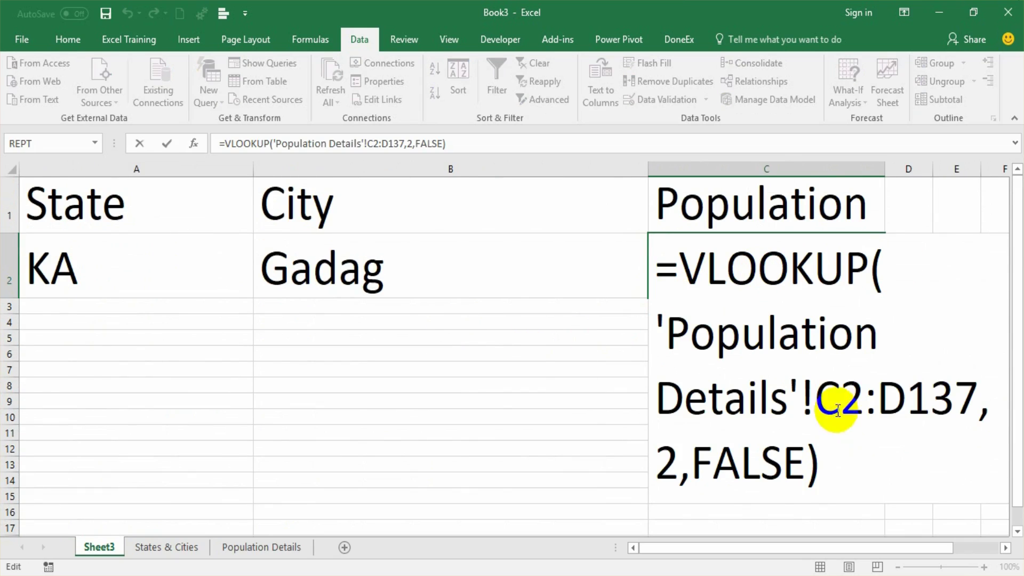
pyautogui.click(889, 268)
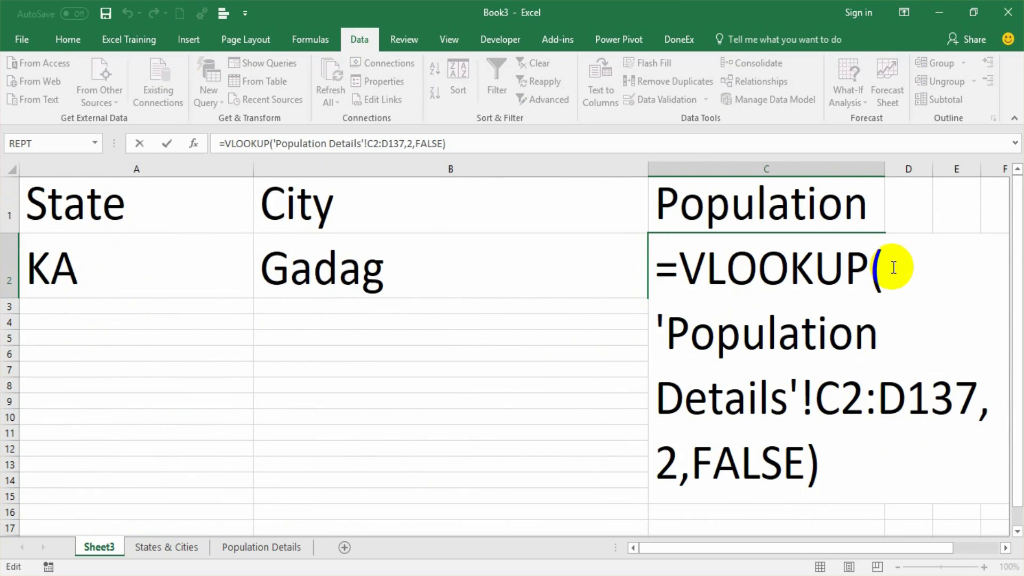
pyautogui.click(314, 265)
pyautogui.write(',')
pyautogui.press('Return')
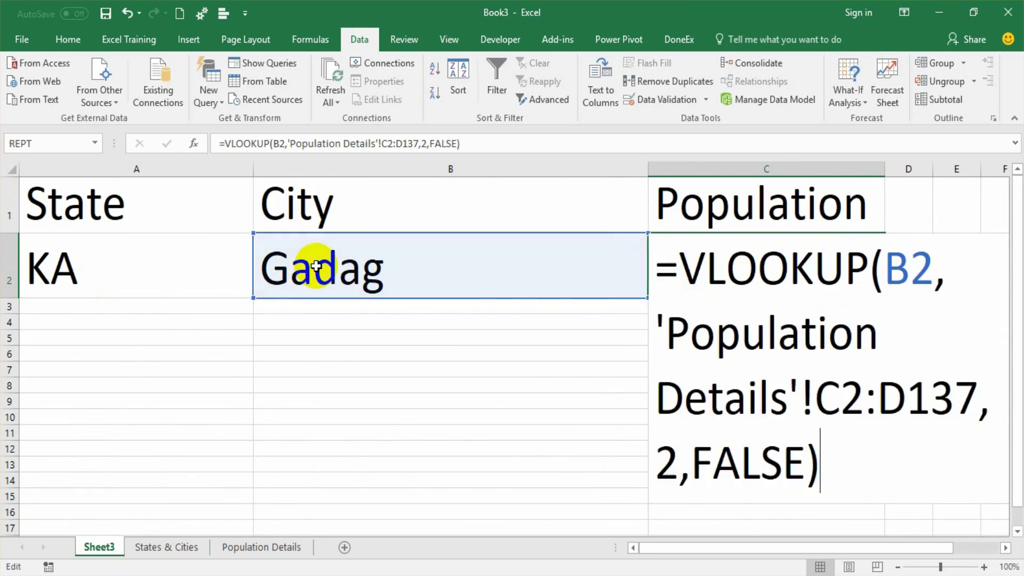
pyautogui.hotkey('ctrl', 'Return')
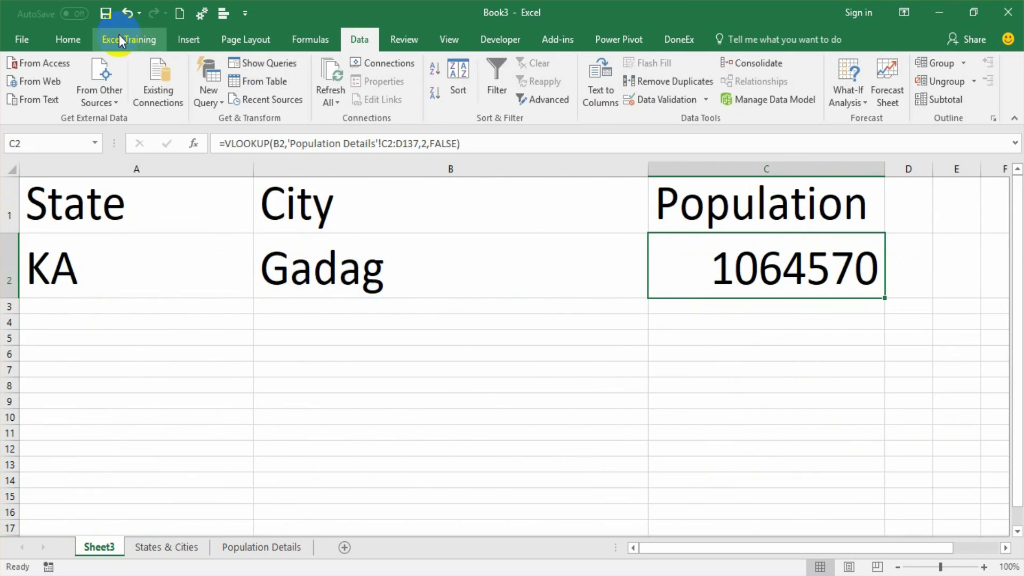
# Format the population in C2 with Comma Style and no decimal places.
pyautogui.click(68, 42)
pyautogui.click(469, 95)
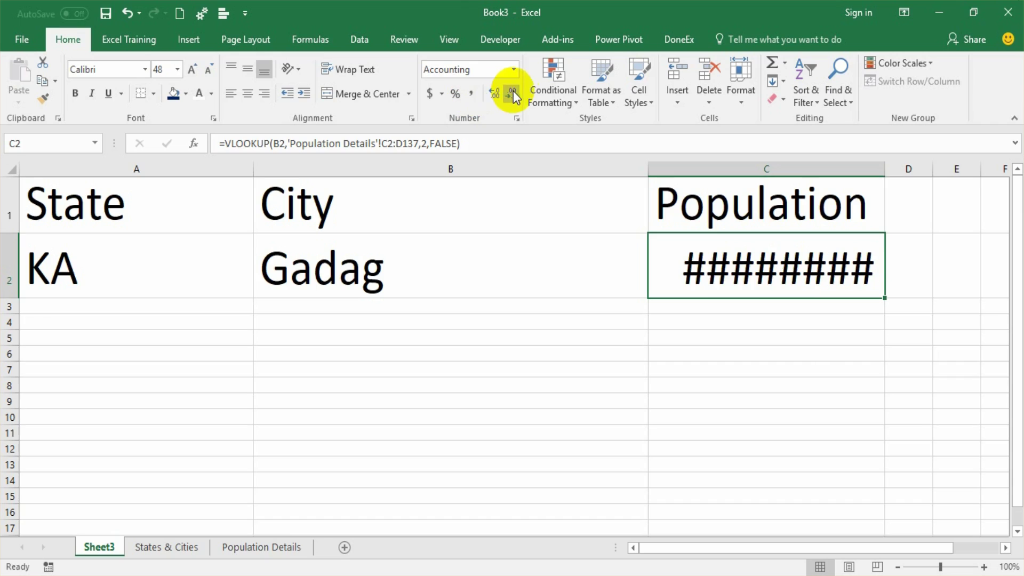
pyautogui.click(511, 93)
pyautogui.click(511, 93)
pyautogui.click(574, 258)
# Choose AP from the State dropdown in A2.
pyautogui.click(240, 257)
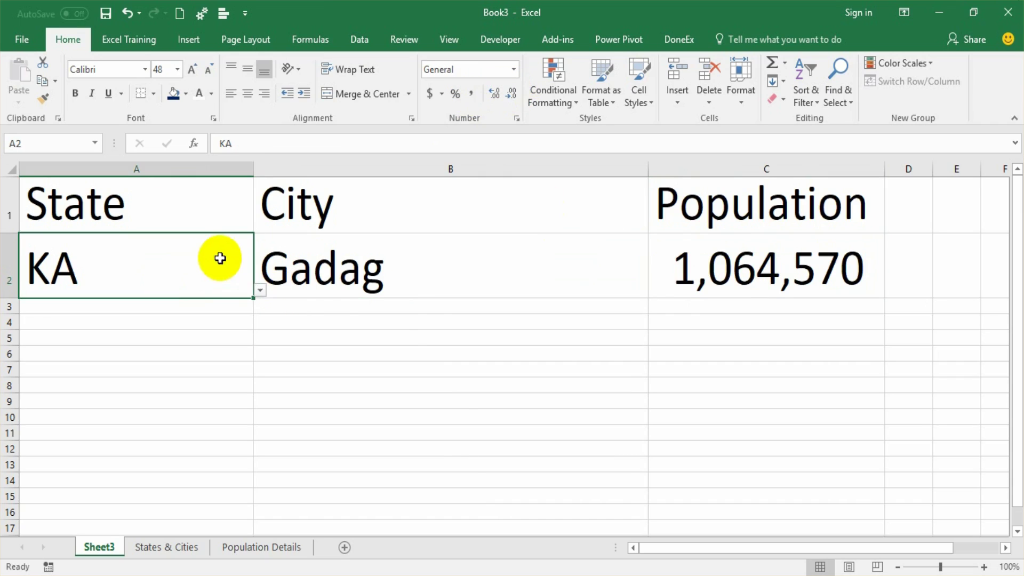
pyautogui.click(263, 289)
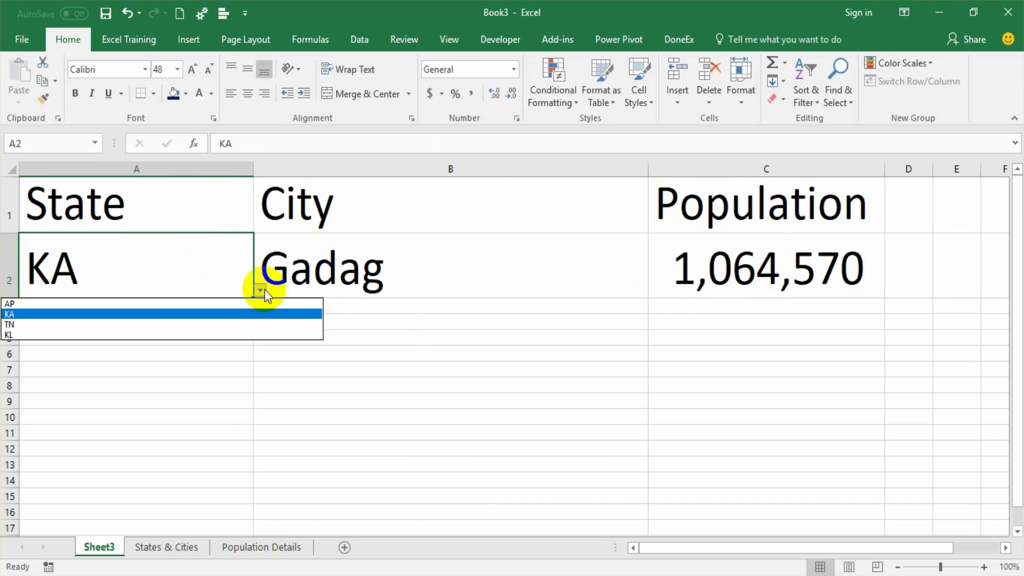
pyautogui.click(151, 303)
# Pick Vijayawada from the City dropdown in B2, giving population 1,048,240.
pyautogui.click(381, 274)
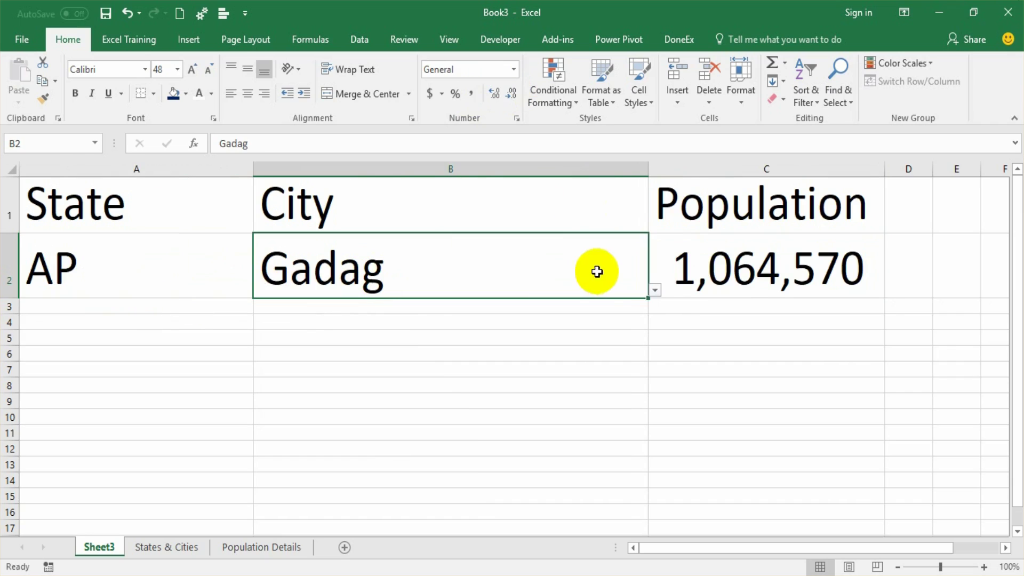
pyautogui.click(658, 288)
pyautogui.click(613, 279)
pyautogui.click(655, 290)
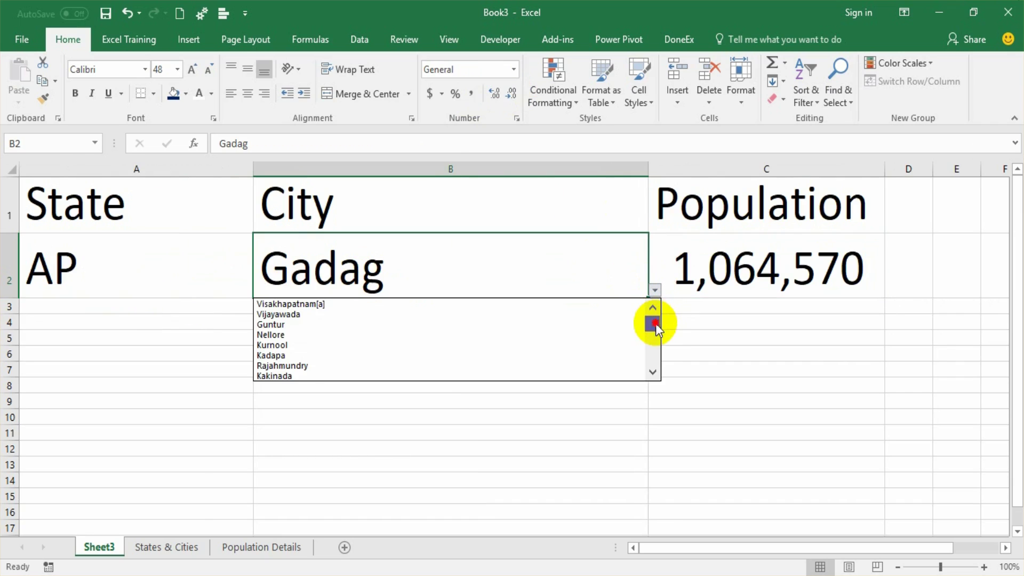
pyautogui.moveTo(655, 325)
pyautogui.mouseDown()
pyautogui.moveTo(655, 356)
pyautogui.moveTo(651, 320)
pyautogui.mouseUp()
pyautogui.click(499, 315)
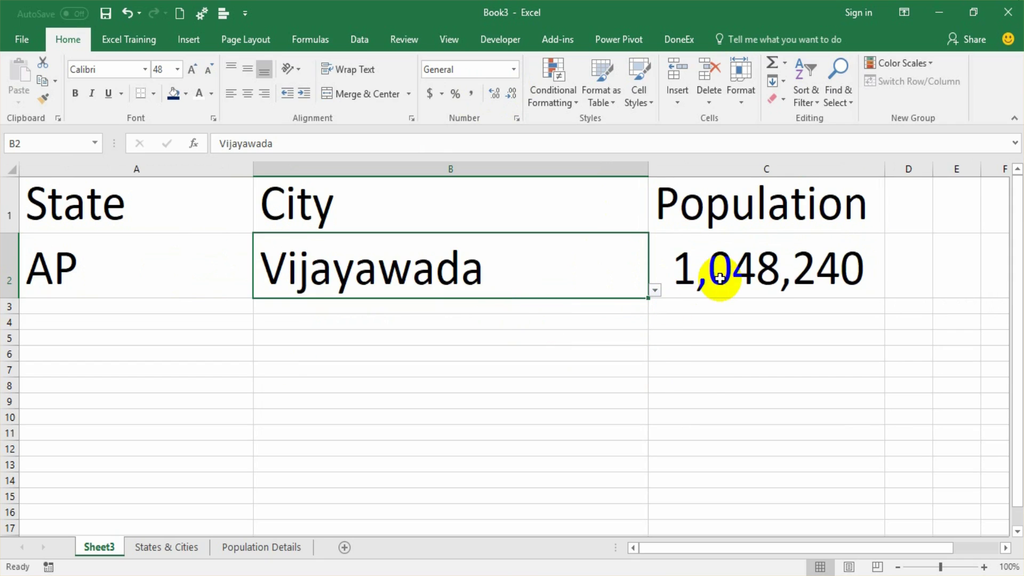
pyautogui.click(702, 369)
pyautogui.moveTo(137, 217); pyautogui.dragTo(743, 267)
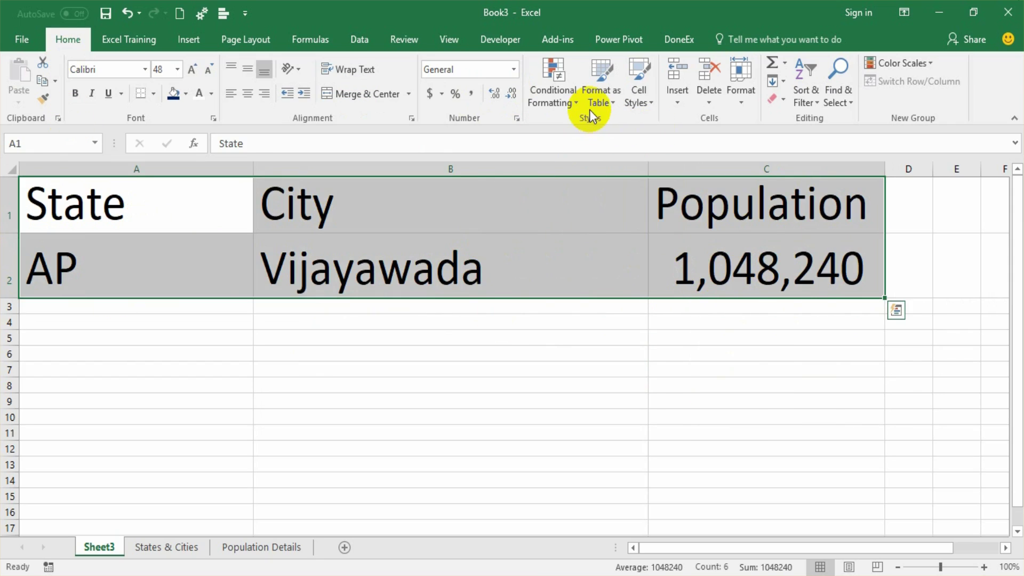
# Format the State, City and Population range as Table1 using a blue table style.
pyautogui.click(573, 104)
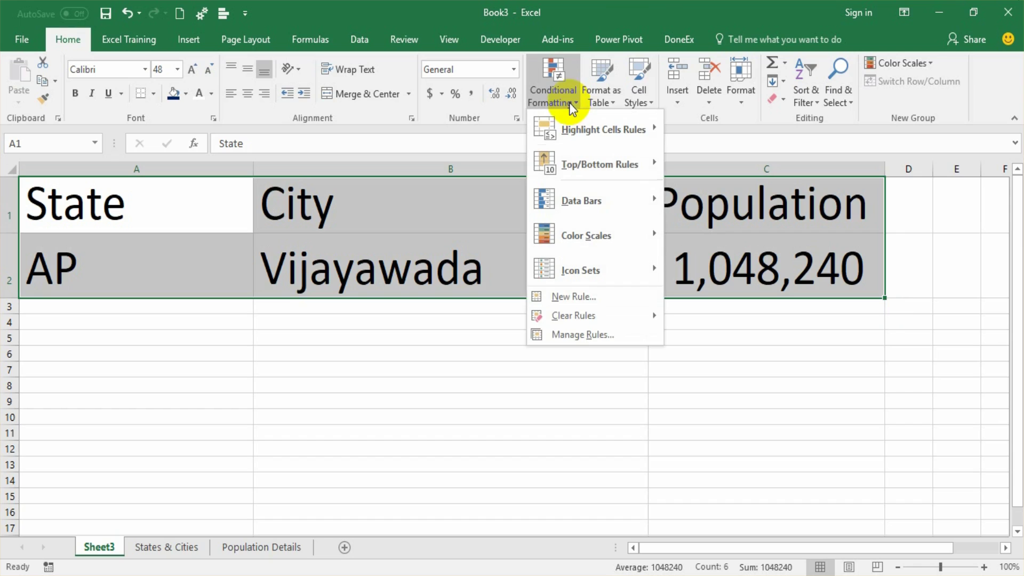
pyautogui.click(568, 102)
pyautogui.click(610, 97)
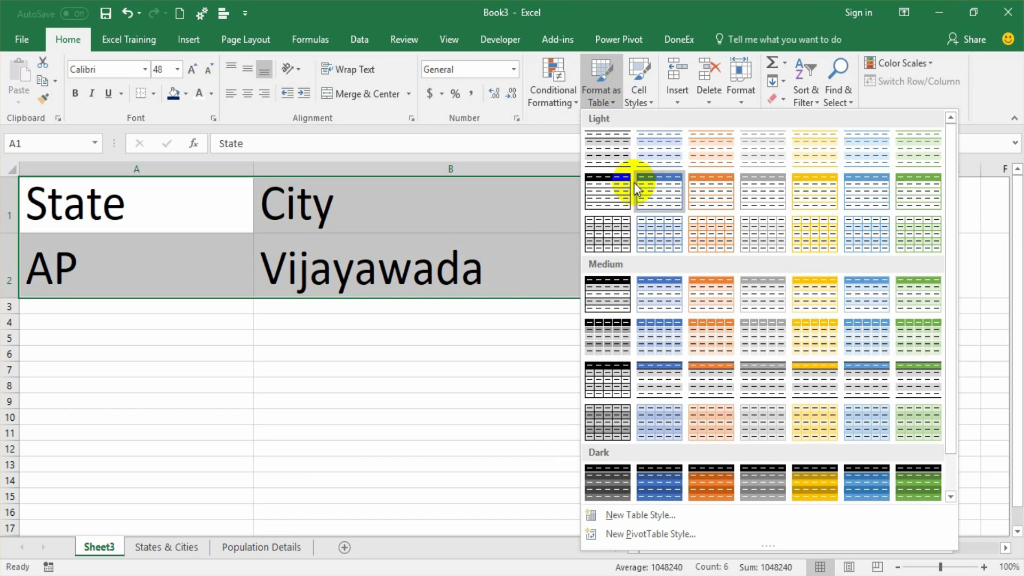
pyautogui.click(669, 201)
pyautogui.click(728, 213)
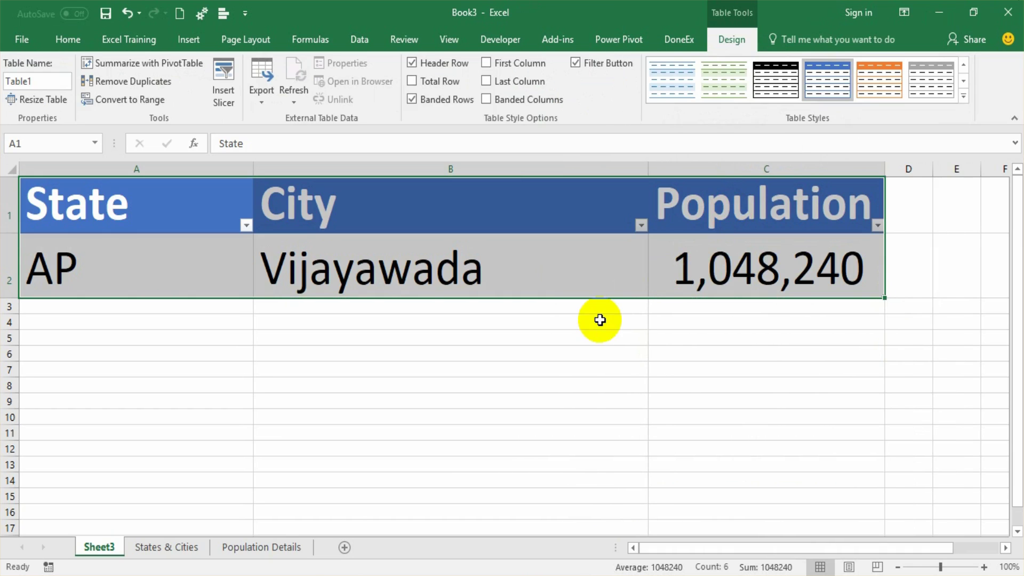
pyautogui.click(599, 312)
pyautogui.click(763, 290)
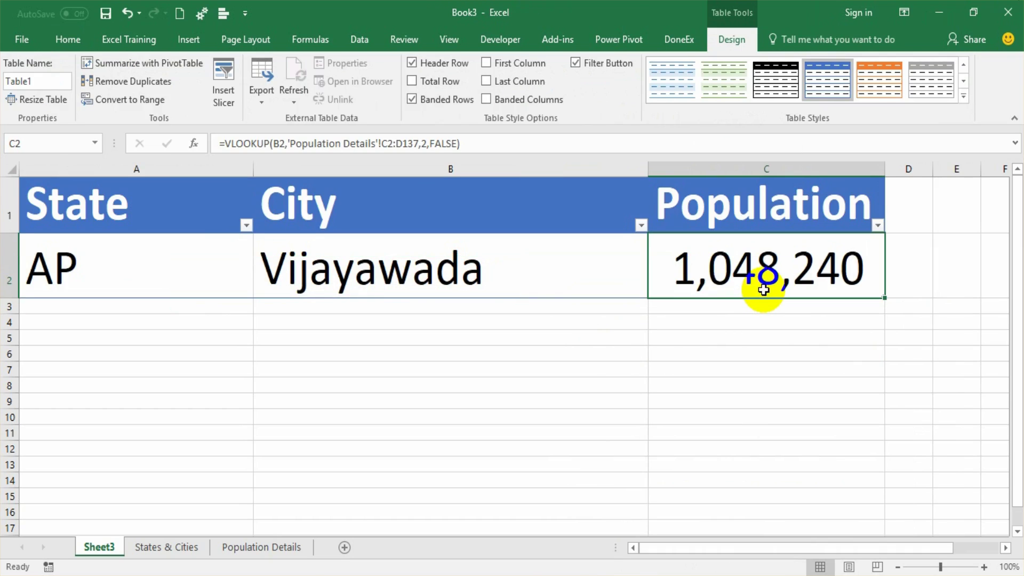